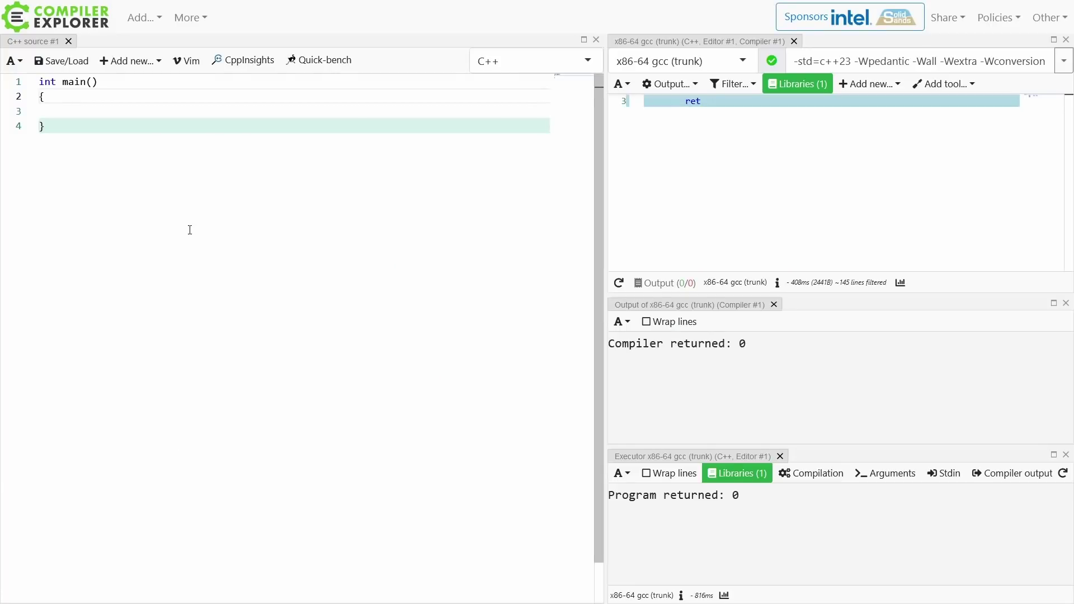
Step: Add constexpr int get_value(int value) returning value * 3 above main
click(223, 115)
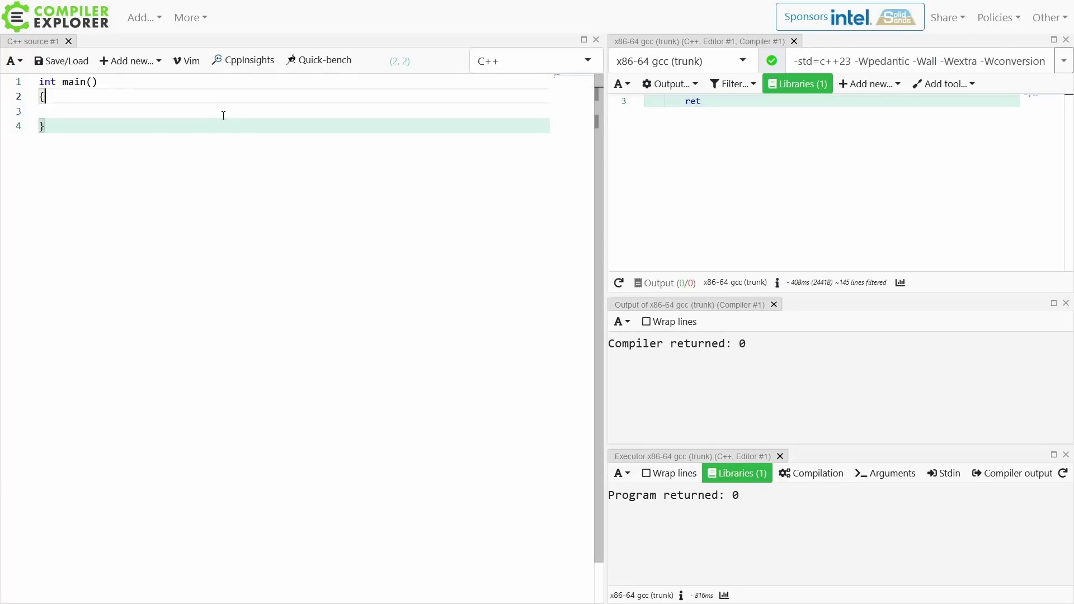
key(ctrl+Home)
key(Return)
key(Return)
key(Up)
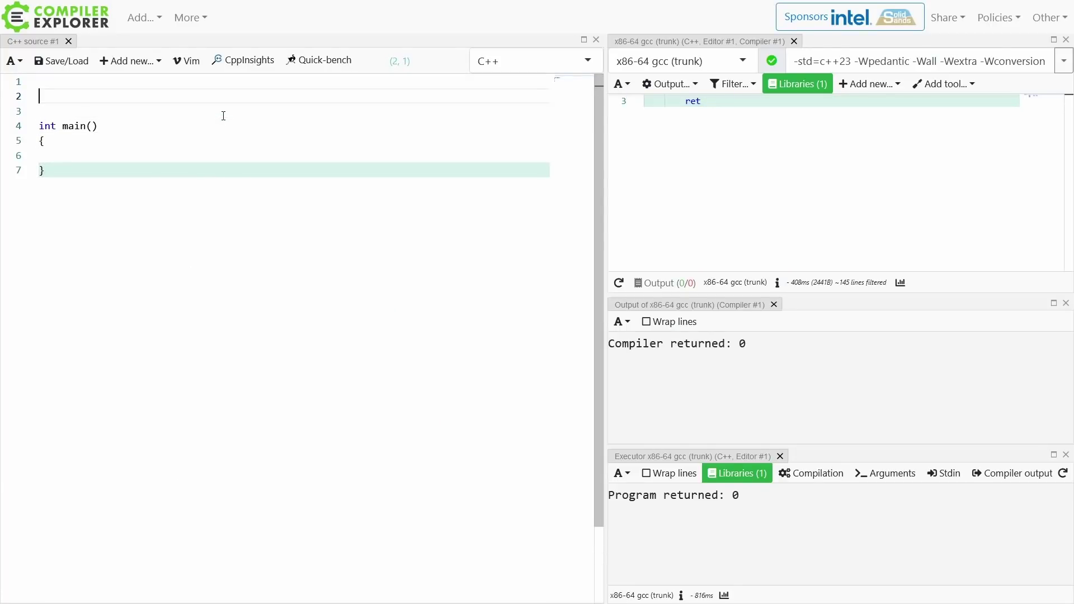
text(constexpr in)
text(t get_)
text(valu)
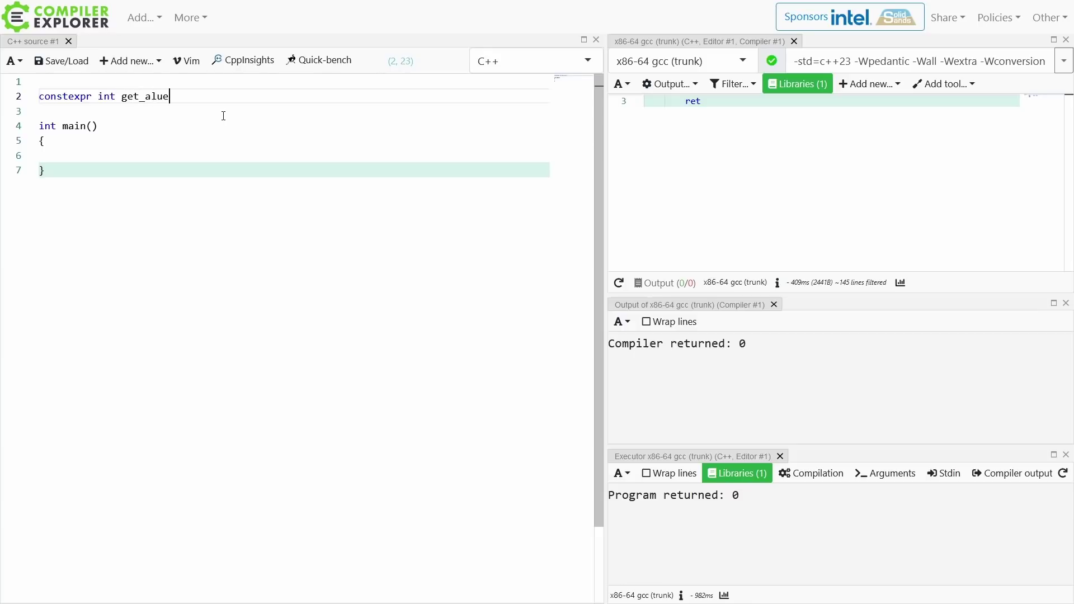
key(BackSpace)
key(BackSpace)
key(BackSpace)
key(BackSpace)
text(value)
text(()
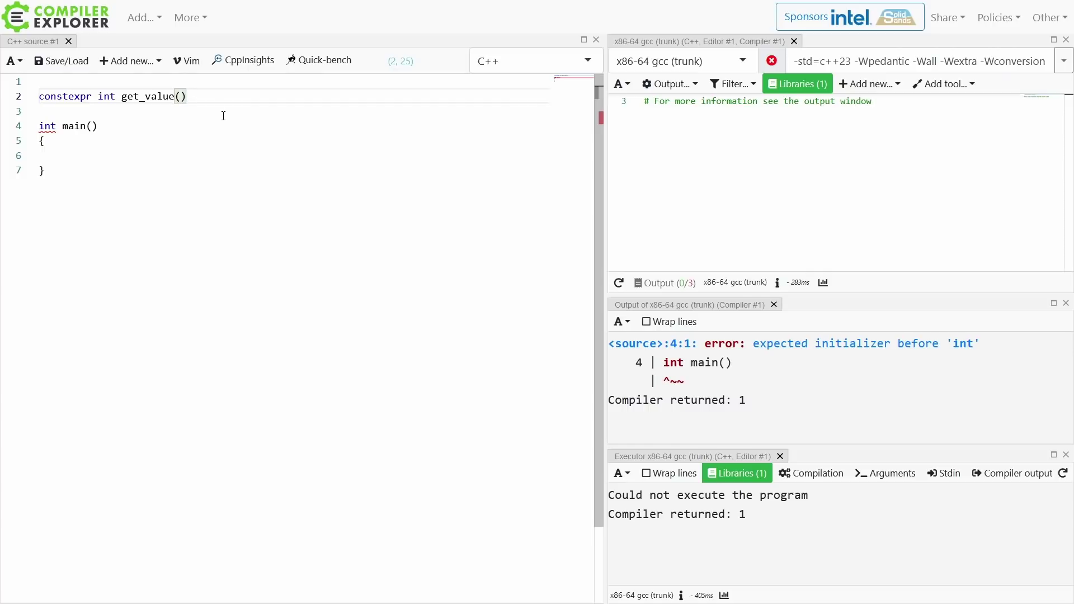
text(int value) {   re)
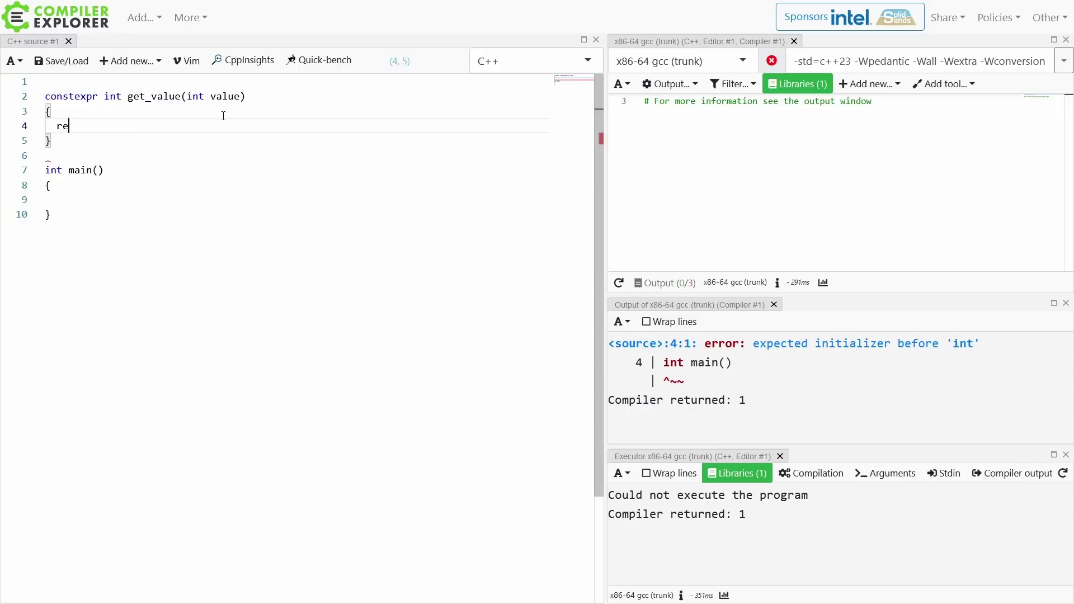
text(turn value;)
Step: In main, declare constexpr auto value = get_value(42) and return it
key(Down)
key(Down)
key(Down)
key(Down)
text(constexpr auto resul)
key(BackSpace)
key(BackSpace)
key(BackSpace)
text(value = get_)
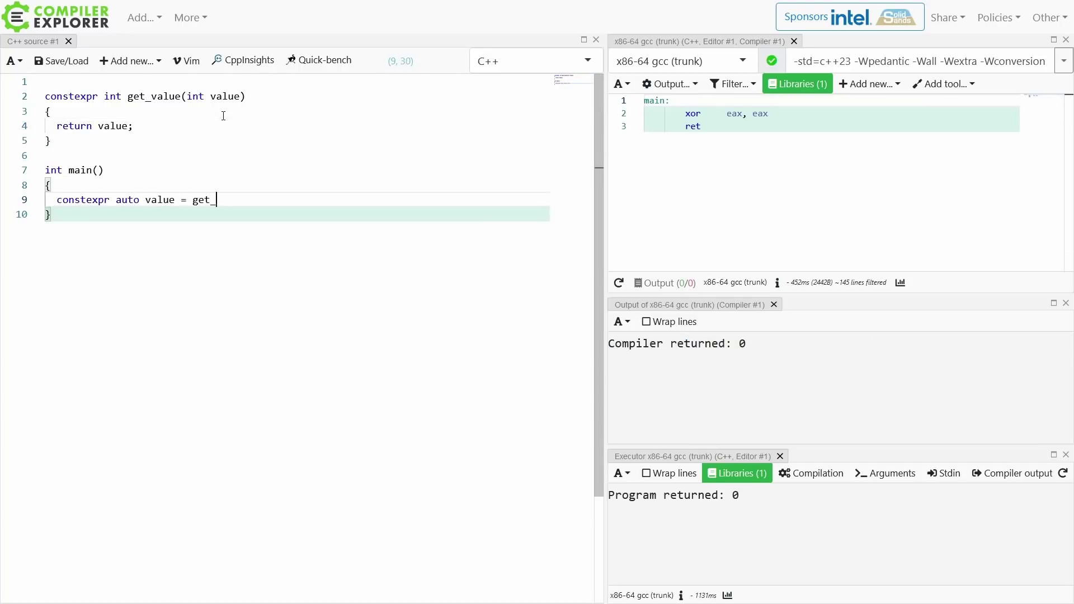
text(value(42);)
key(Up)
key(Up)
key(Up)
key(Left)
text(* 3)
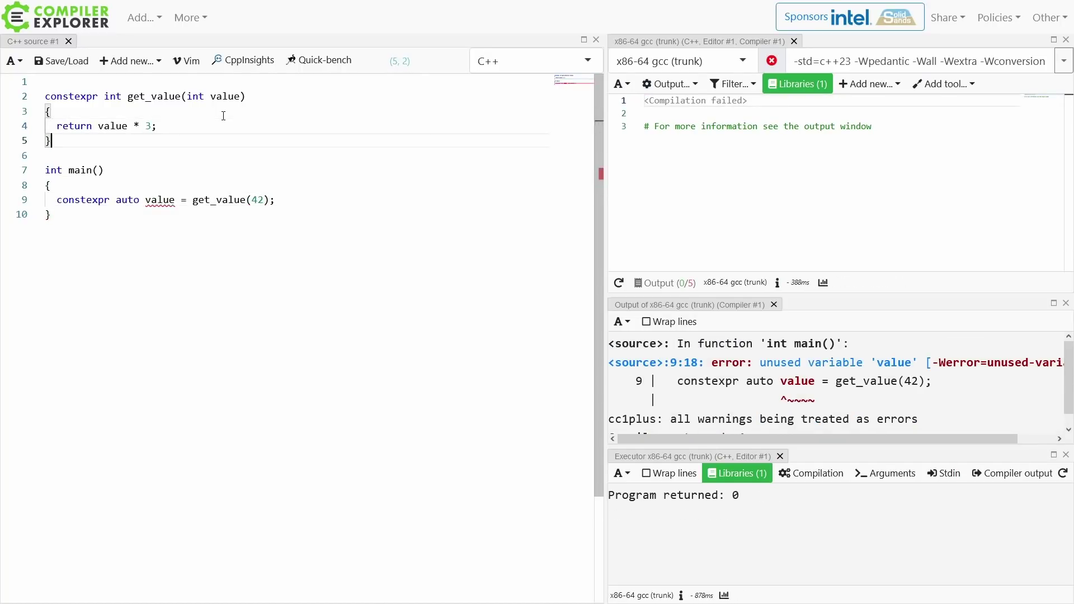
key(Down)
key(Down)
key(Down)
key(End)
text(return value;)
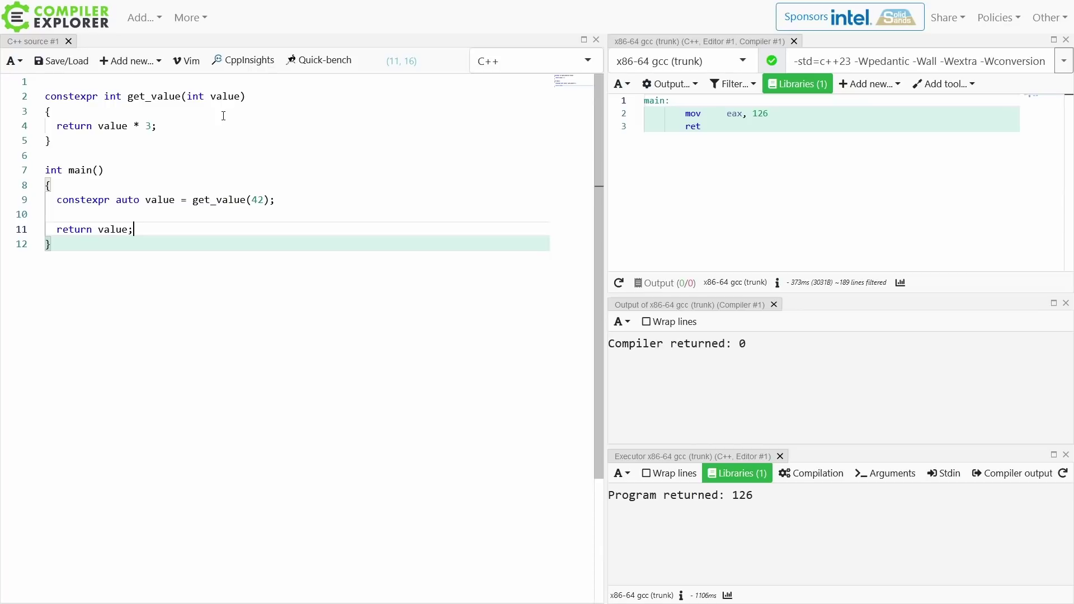
Step: Make value constexpr static, comment it '// has to be const :(', and add blank lines below
click(112, 201)
text(static)
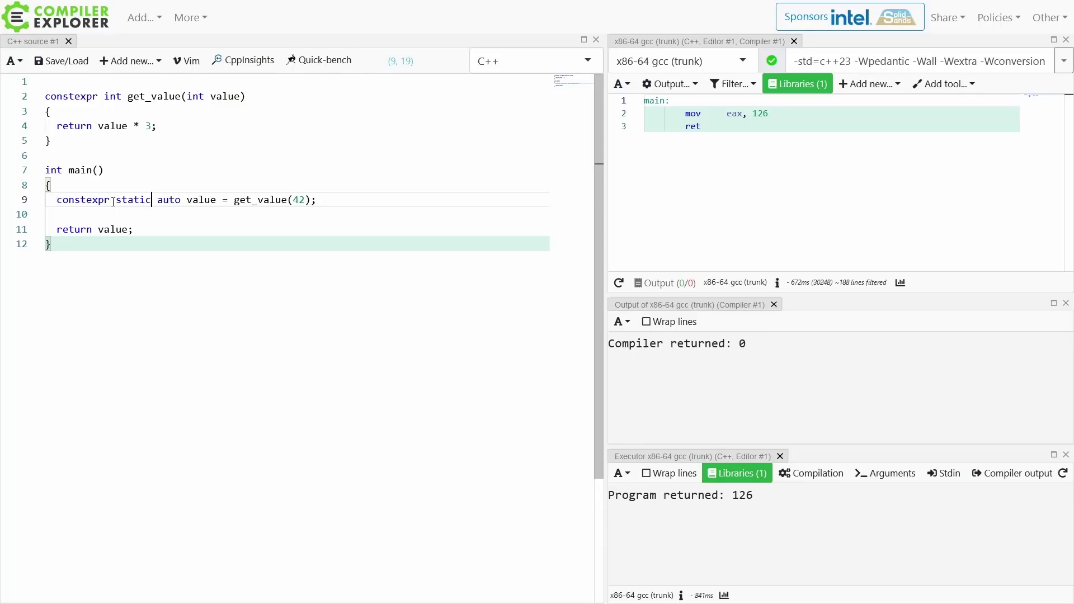
key(Up)
key(Return)
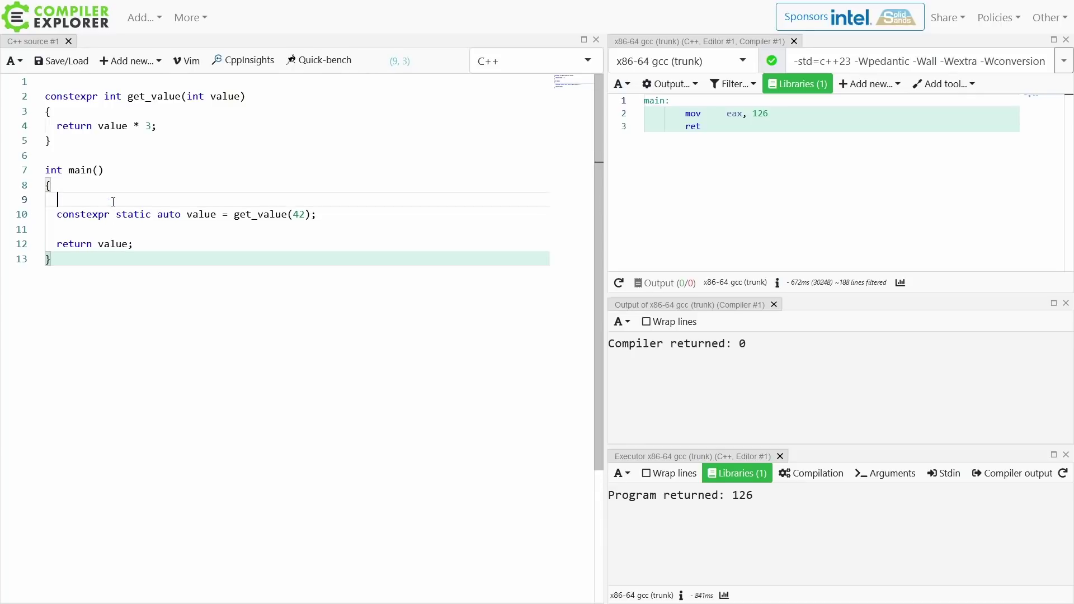
text(// )
text(has to be const :())
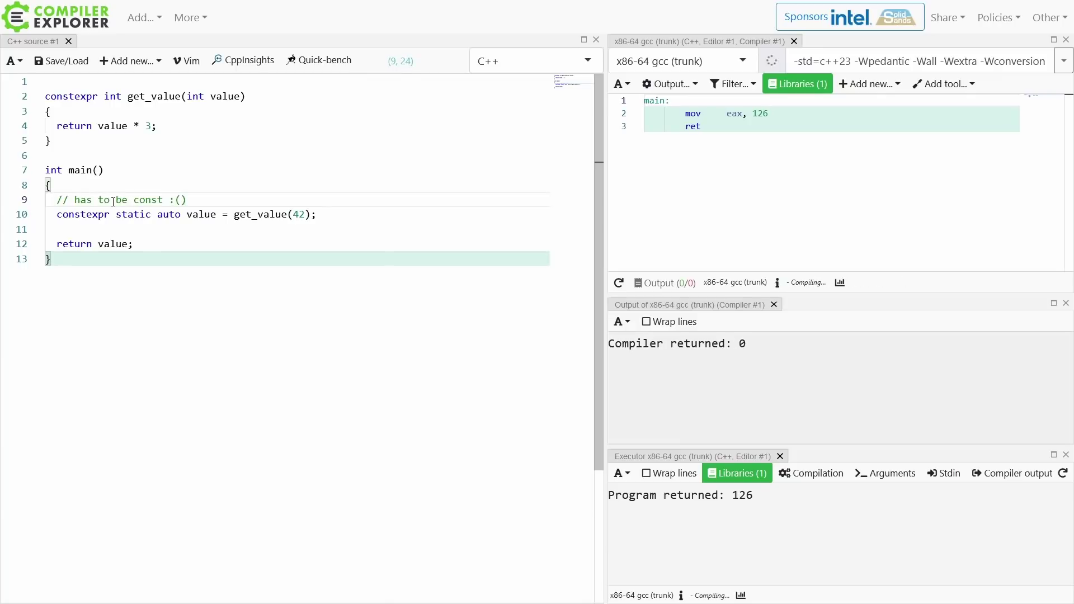
key(BackSpace)
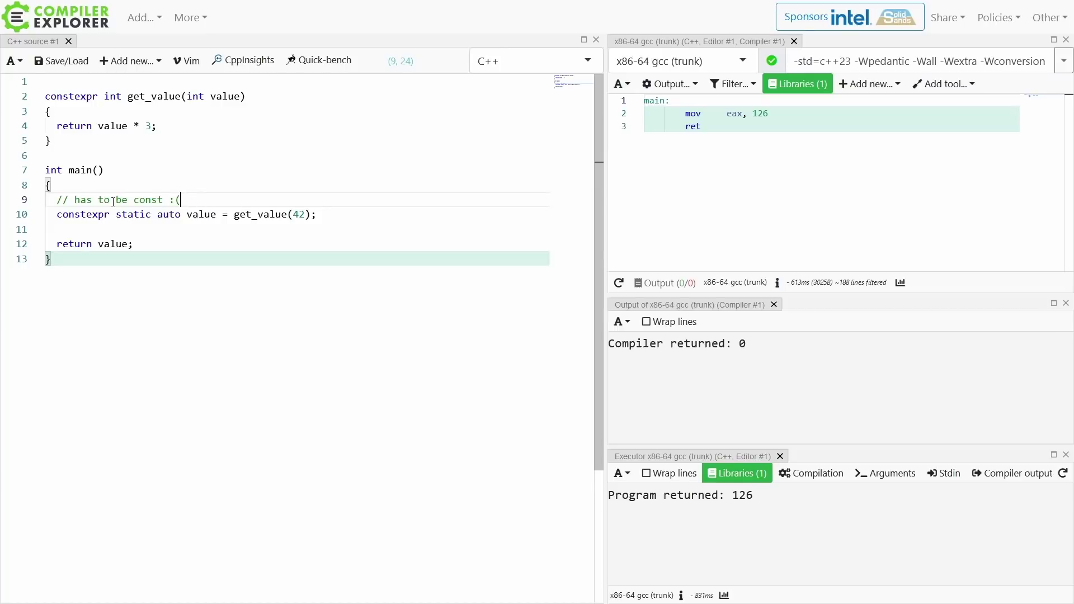
key(Down)
key(Down)
key(Return)
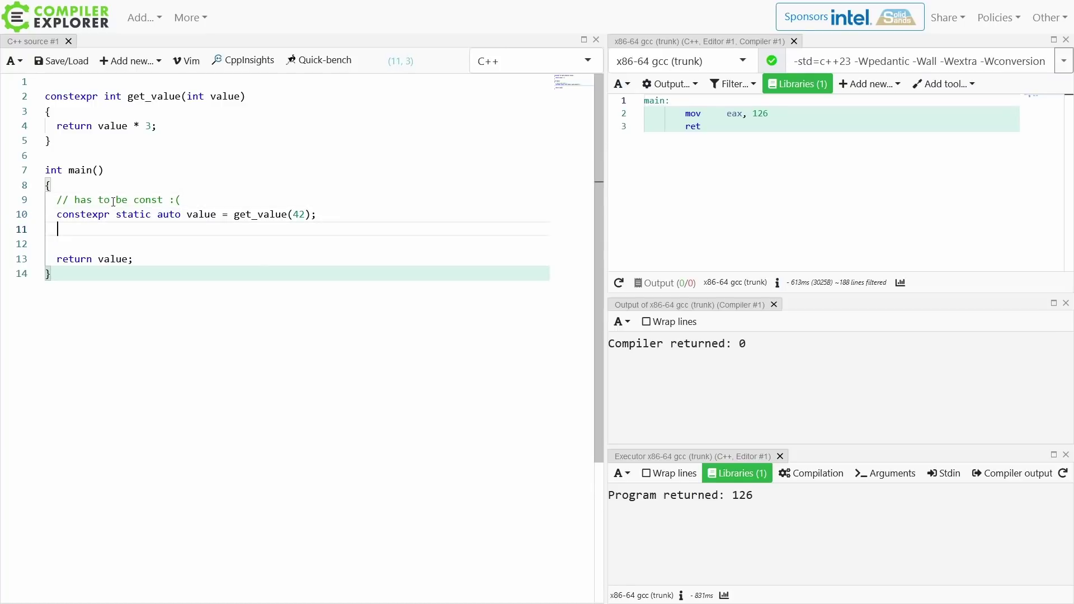
key(Return)
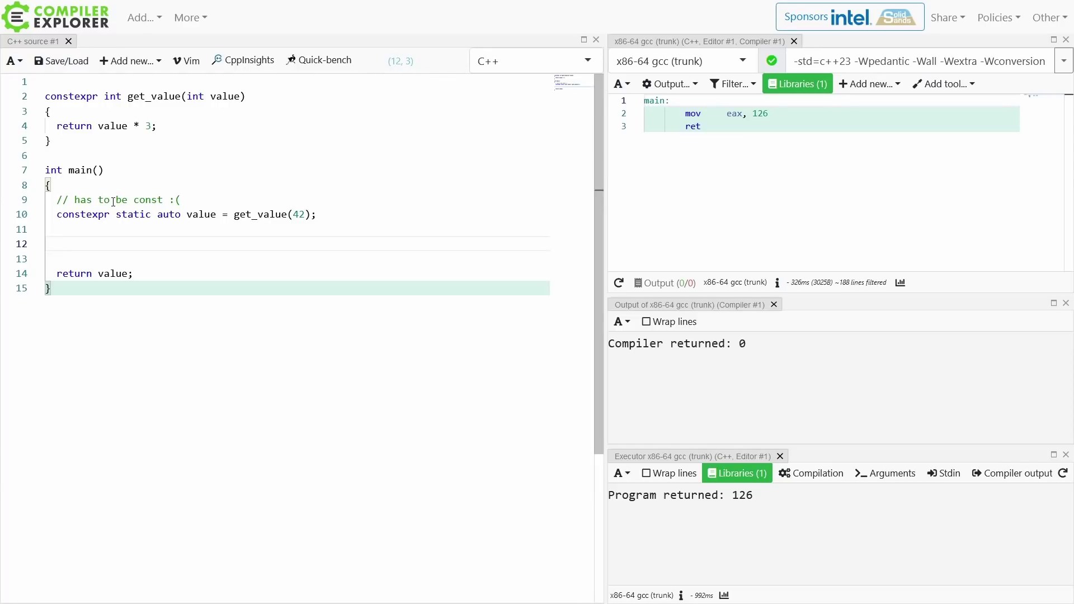
text(//)
Step: Add constinit static auto value2 = get_value(43) under '// has to be static :(' and return value + value2
key(BackSpace)
key(BackSpace)
key(BackSpace)
text(constinit )
text(auto value2 = get_value(43);)
key(Down)
key(Down)
key(Left)
text(+)
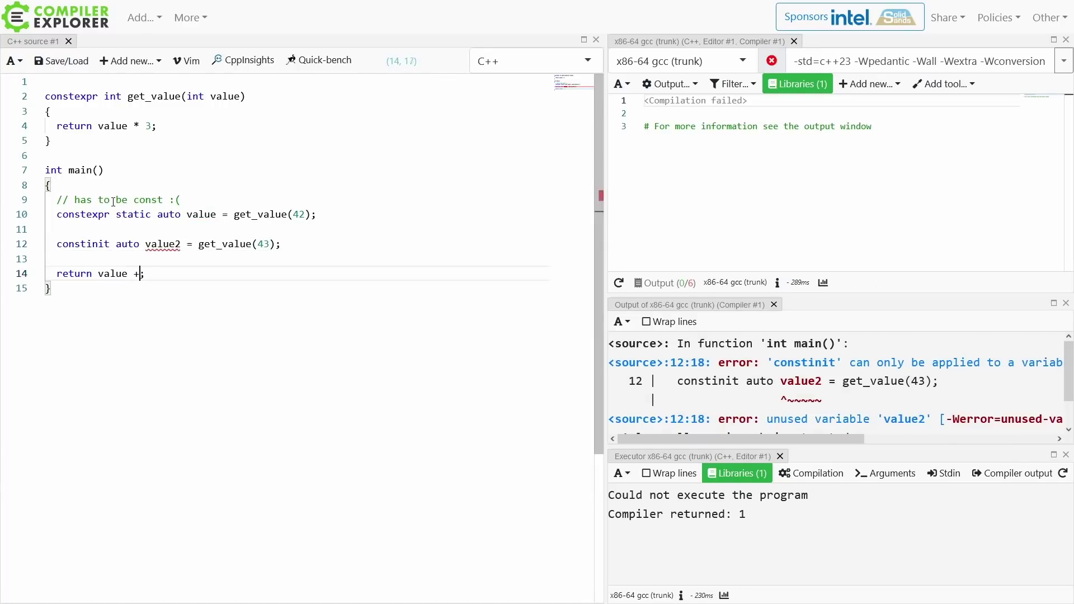
text( value2)
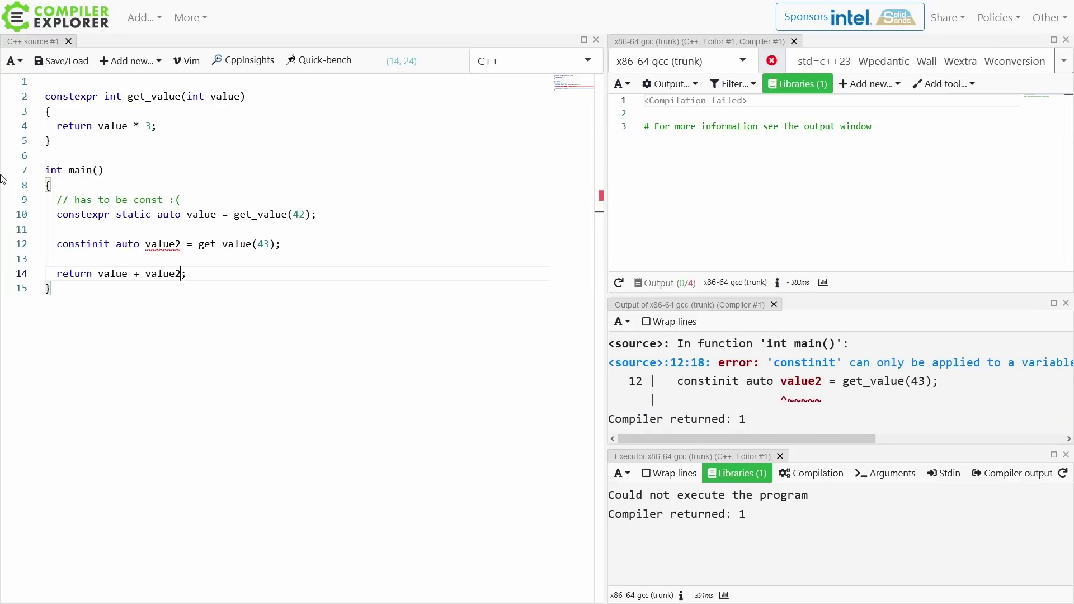
click(116, 243)
text(s)
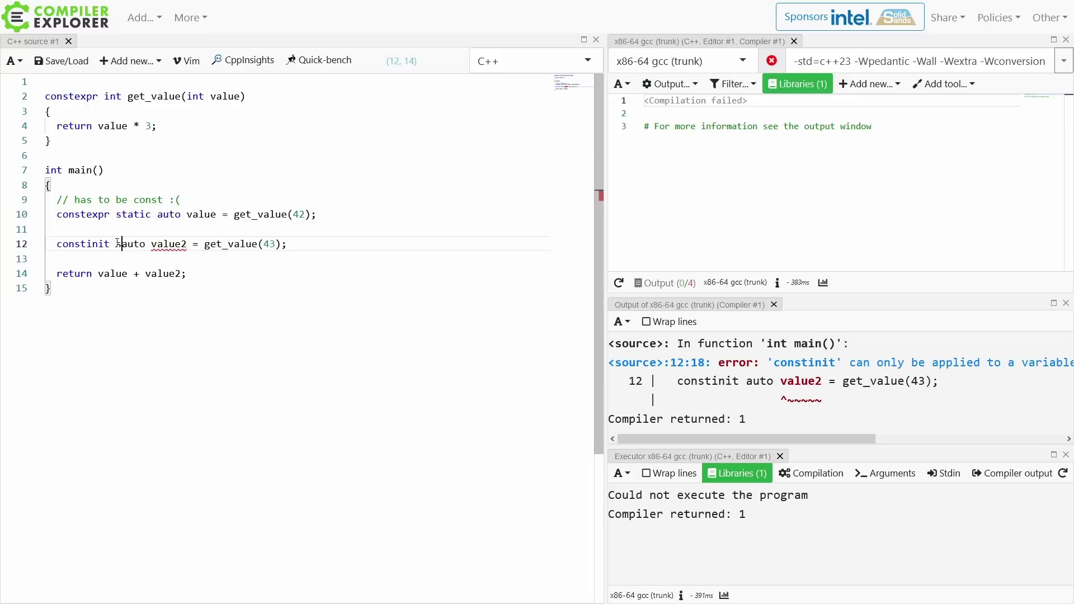
text(tatic)
key(Up)
key(Return)
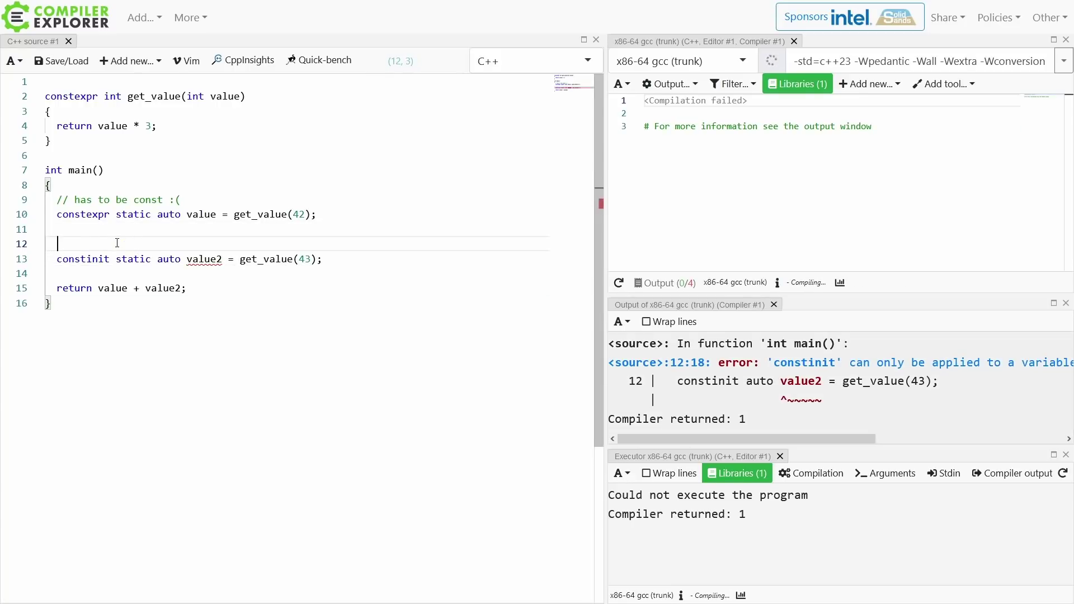
text(// )
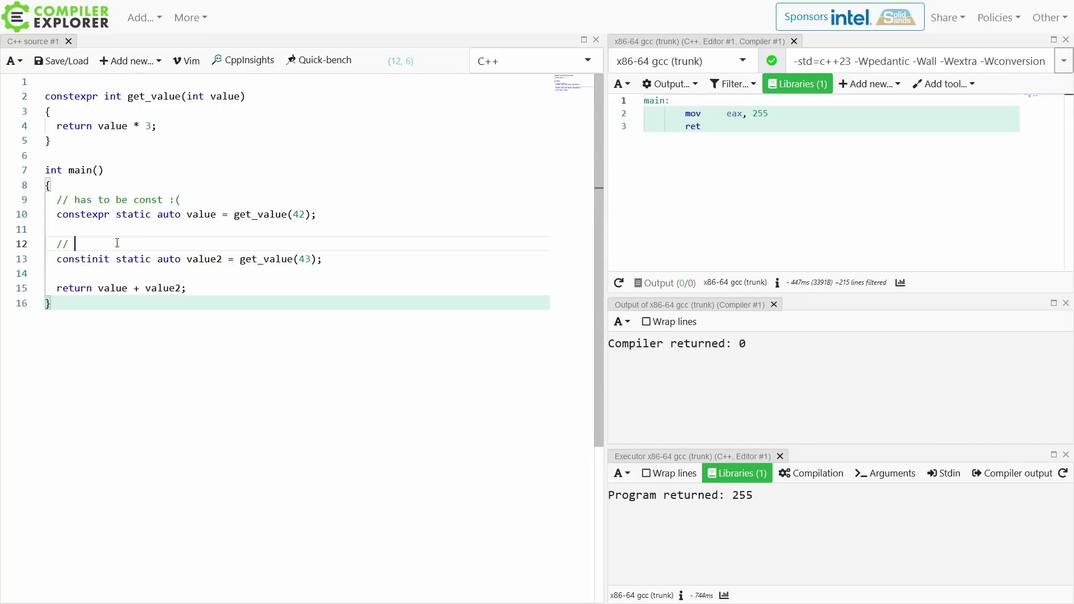
text(has to be static :()
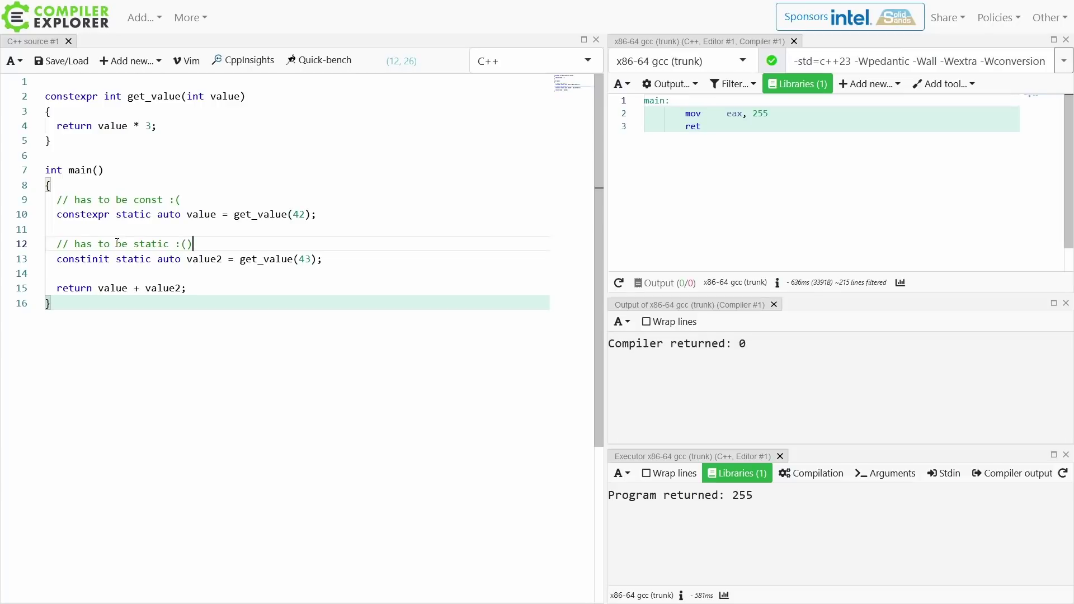
key(Delete)
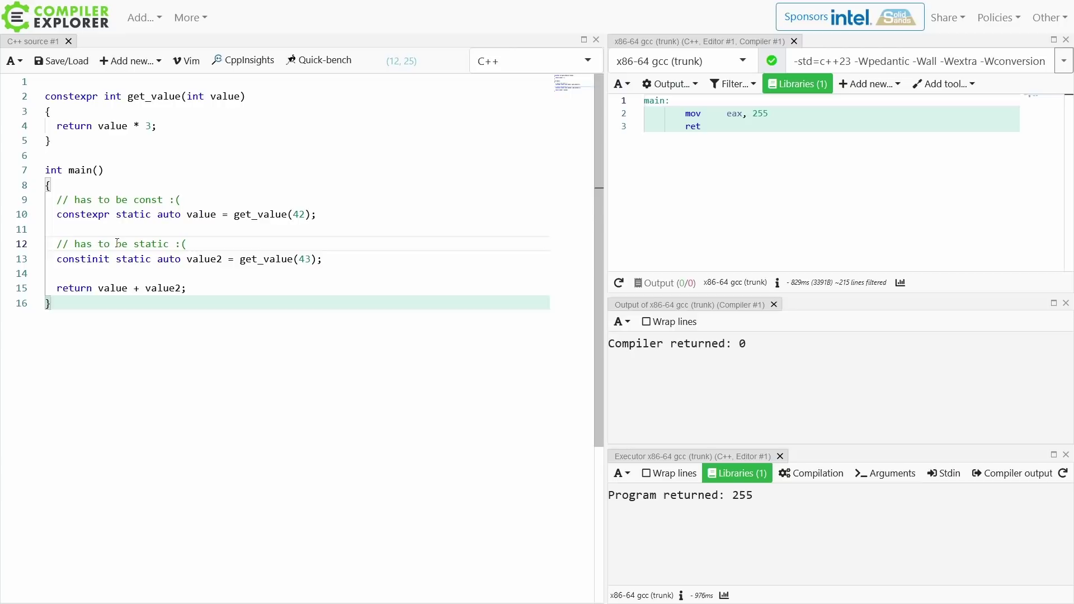
Step: Duplicate the commented constexpr static block above itself to create a third variable
key(Return)
key(Return)
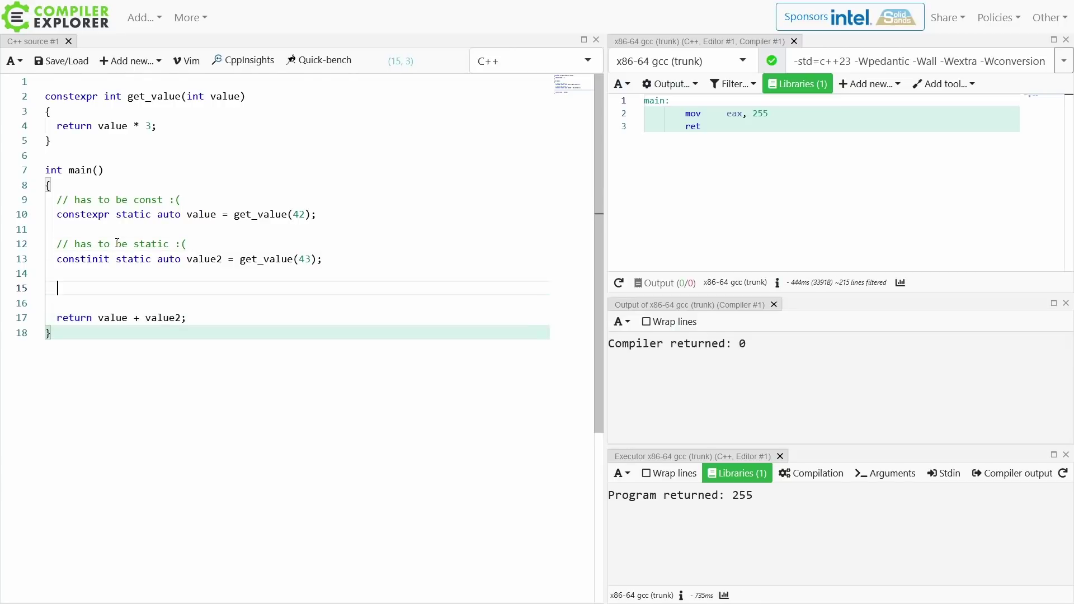
key(Up)
key(Up)
key(Up)
key(Up)
key(Up)
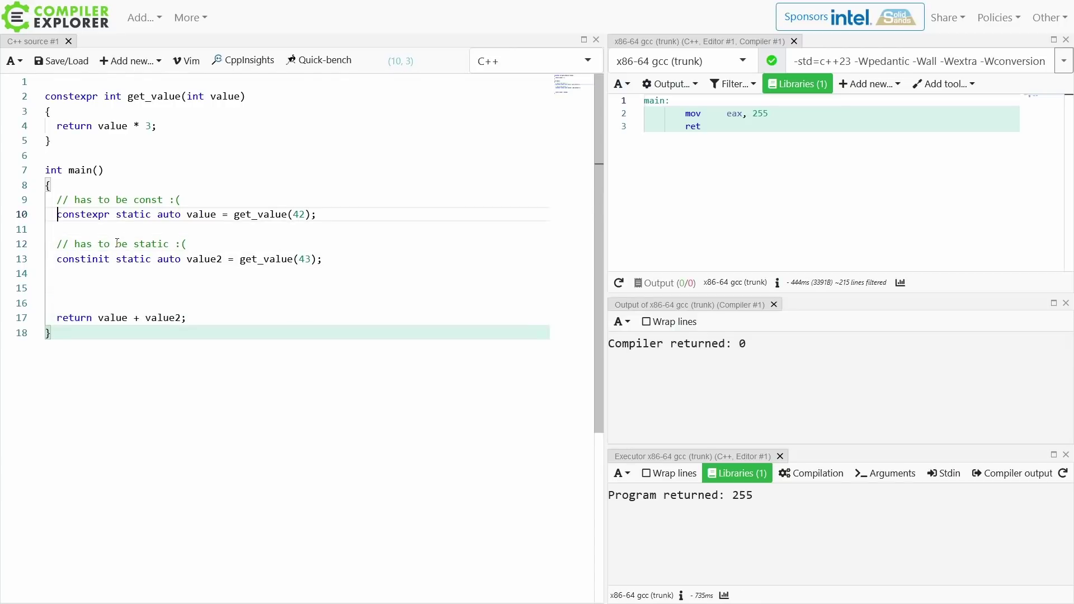
key(Up)
key(shift+Down)
key(shift+Down)
key(ctrl+c)
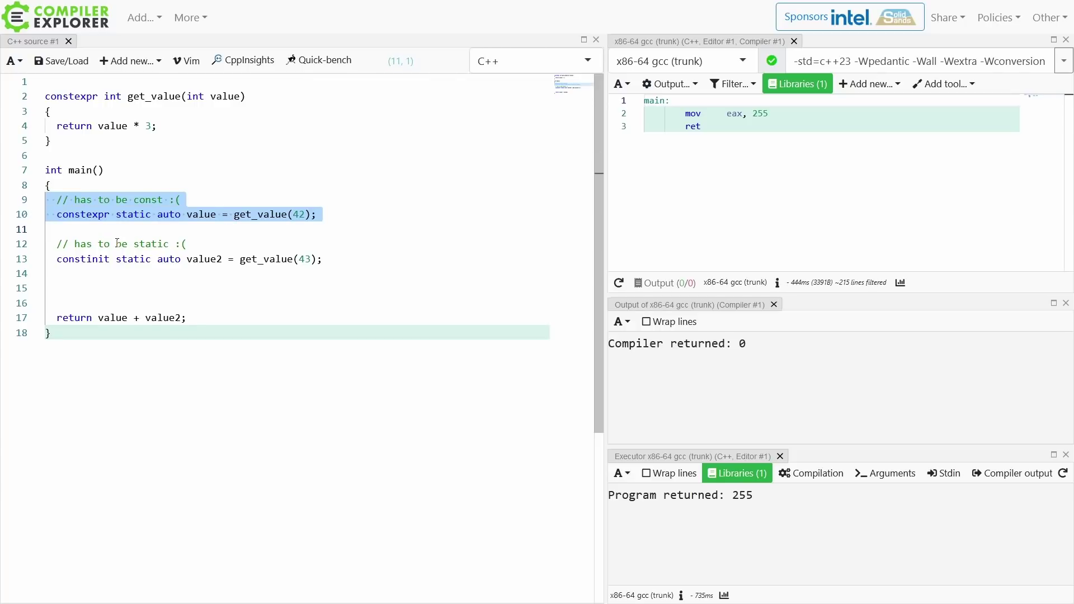
key(Left)
key(Up)
key(Return)
key(ctrl+v)
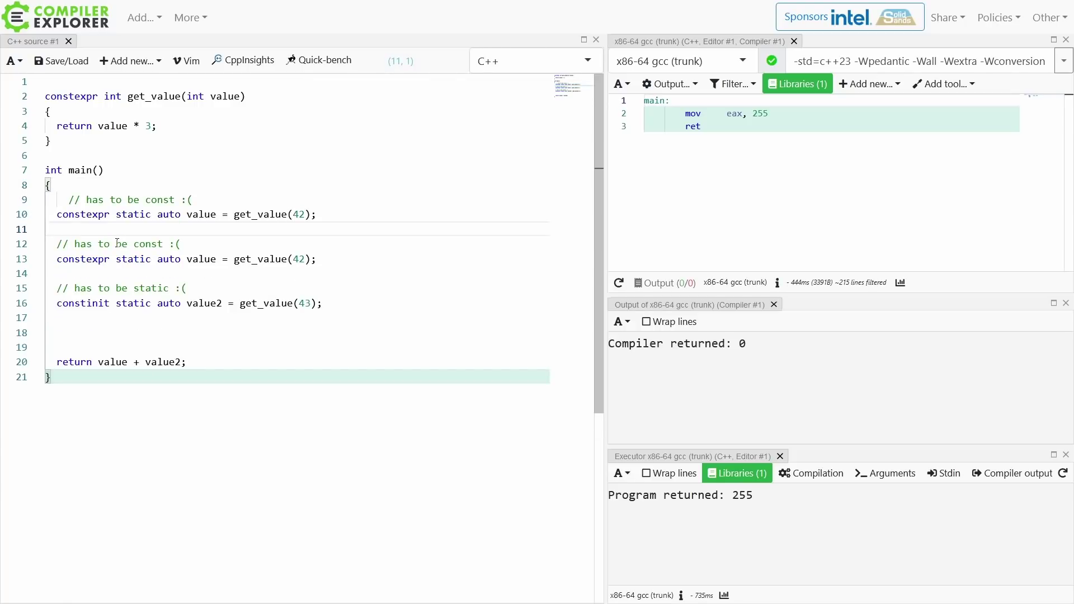
key(Up)
key(Up)
Step: Drop static from the first copy, rename the others value2 and value3, and sum all three
key(End)
key(Left)
key(Left)
key(Left)
key(ctrl+shift+Left)
key(ctrl+shift+Left)
key(ctrl+shift+Left)
text(not guaranteed)
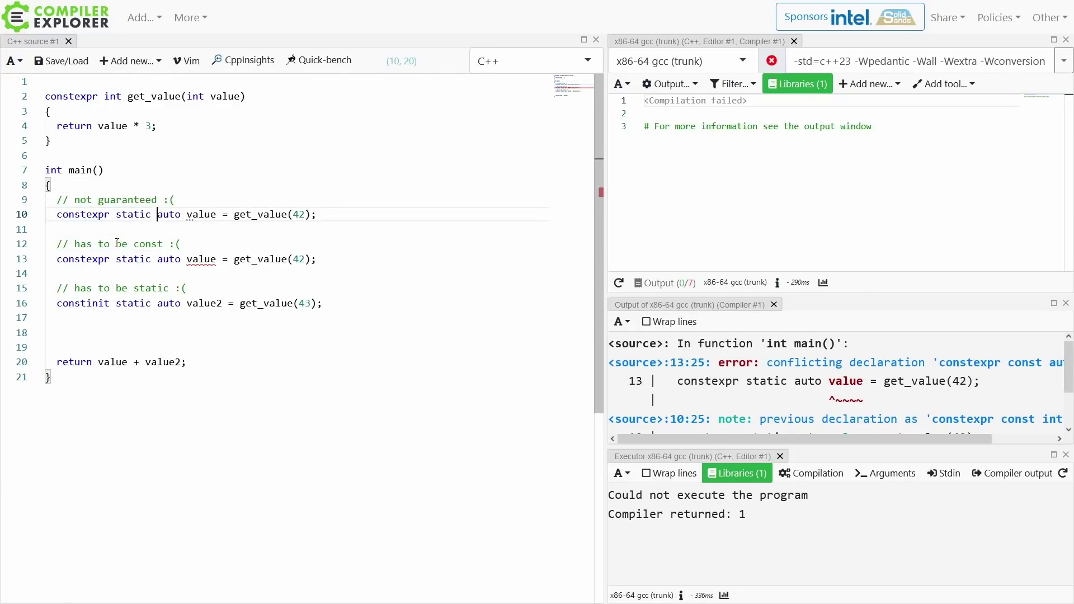
key(Down)
key(ctrl+Left)
key(shift+Right)
key(shift+Right)
key(shift+Right)
key(shift+Right)
key(shift+Right)
key(shift+Right)
key(BackSpace)
key(Down)
key(Down)
key(Down)
key(End)
text(2)
key(Down)
key(Down)
key(Down)
key(BackSpace)
text(3)
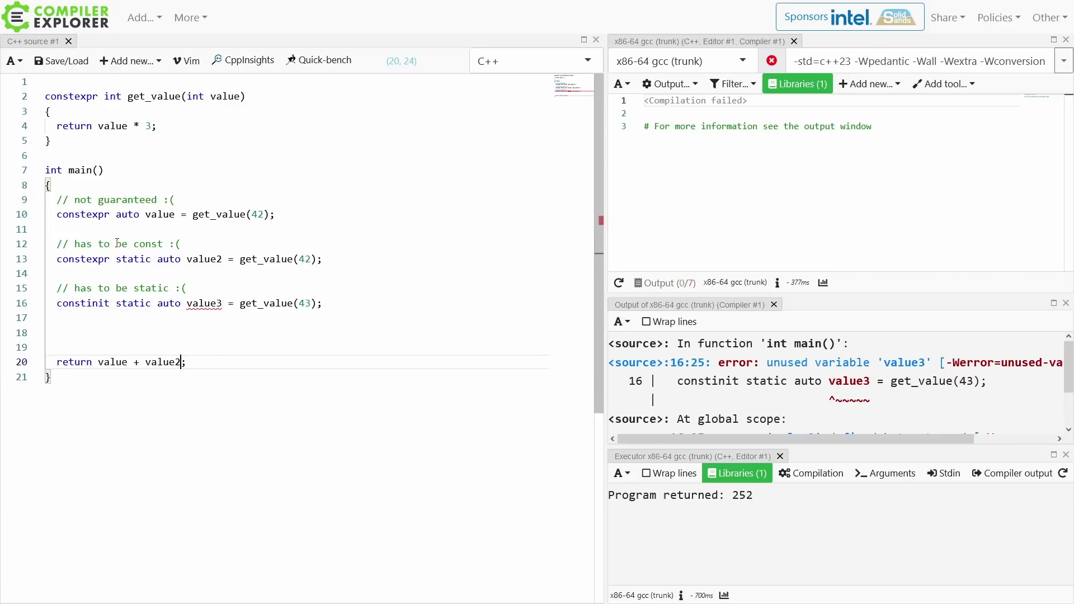
text( + value3)
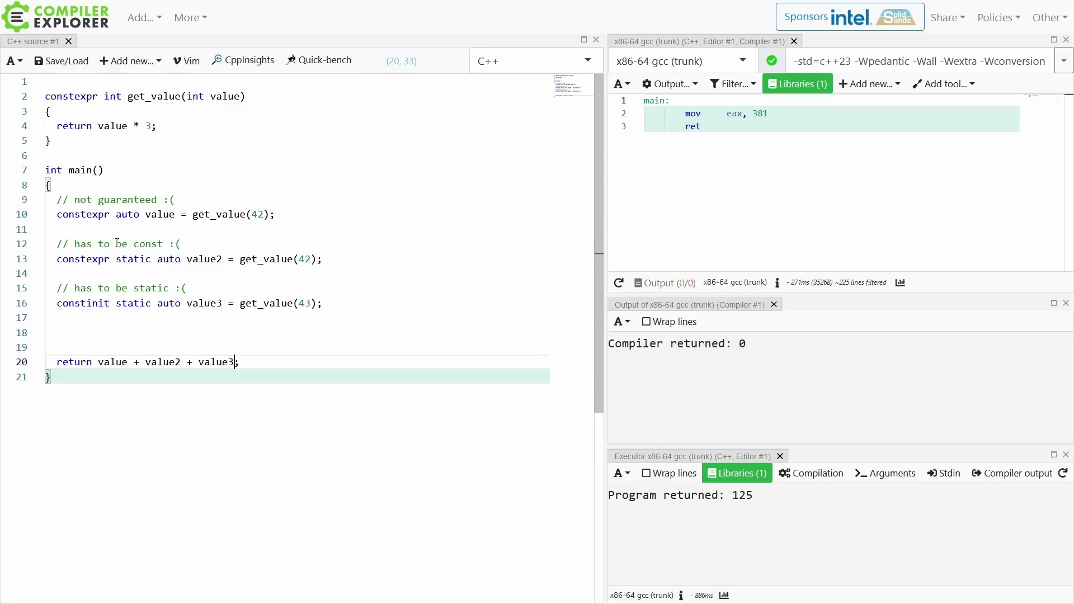
Step: Reword the three comments to state each variable's const/static guarantees, then add a blank line
key(Up)
key(Up)
key(Up)
key(Up)
key(Up)
key(Up)
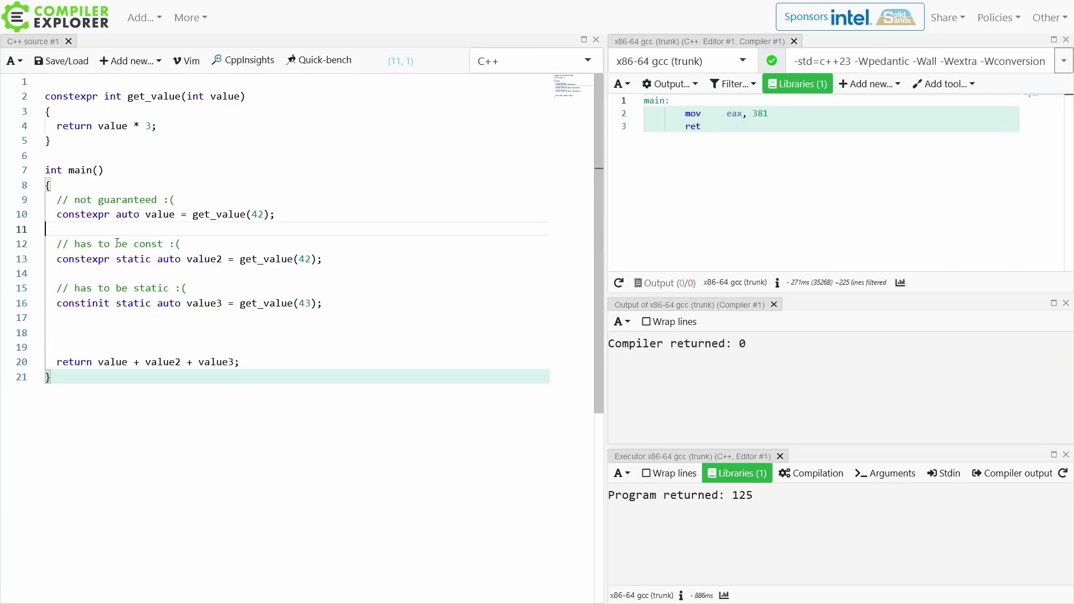
key(Up)
key(Up)
key(Up)
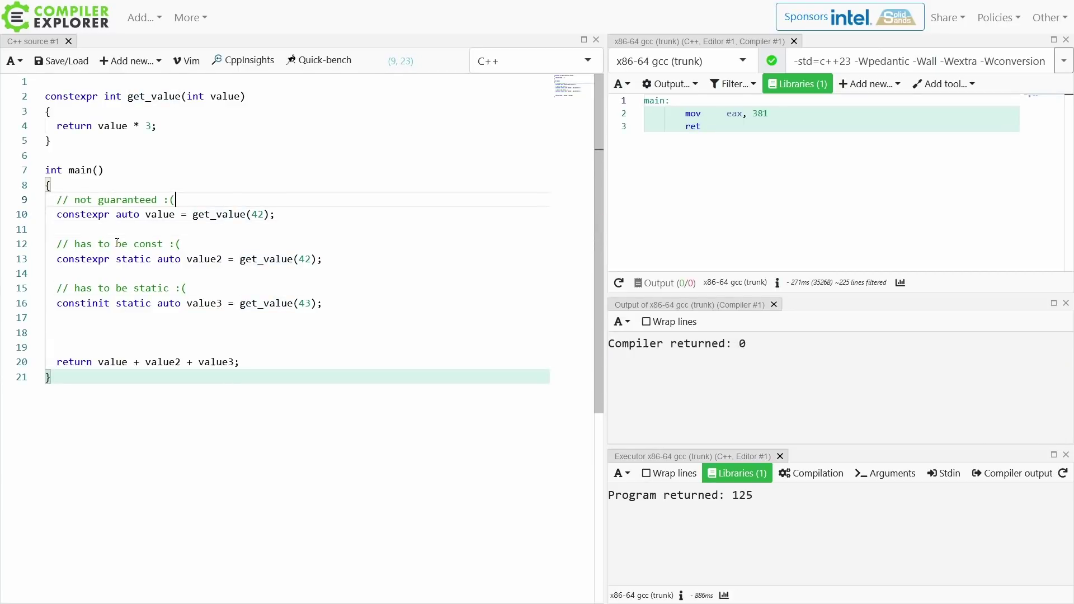
key(Left)
key(Left)
key(Left)
text(, is)
text( const)
key(Down)
key(Down)
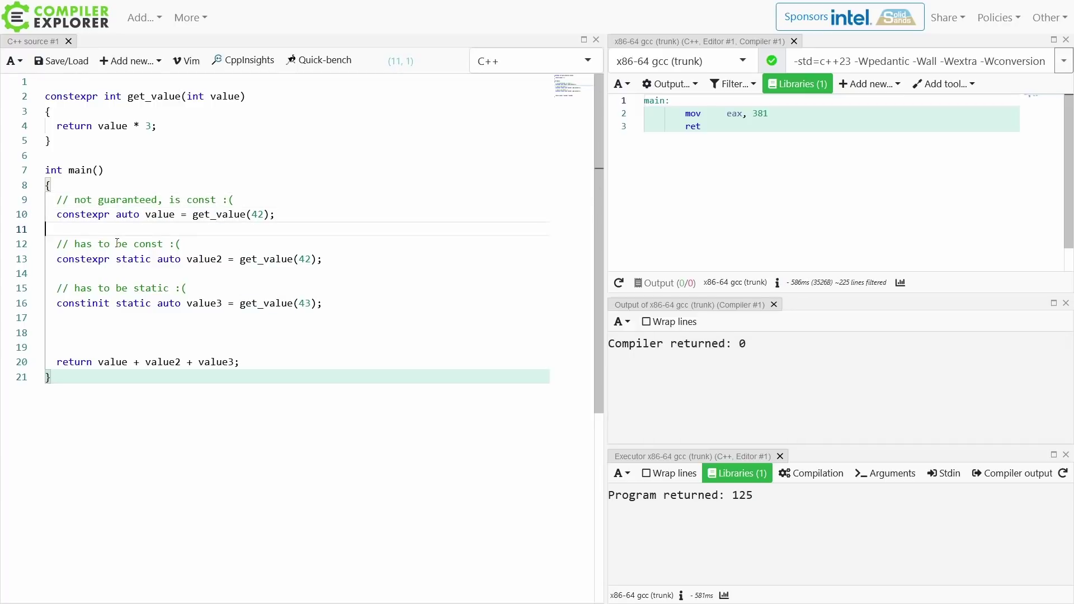
key(Down)
key(Left)
key(Left)
key(Left)
text(,)
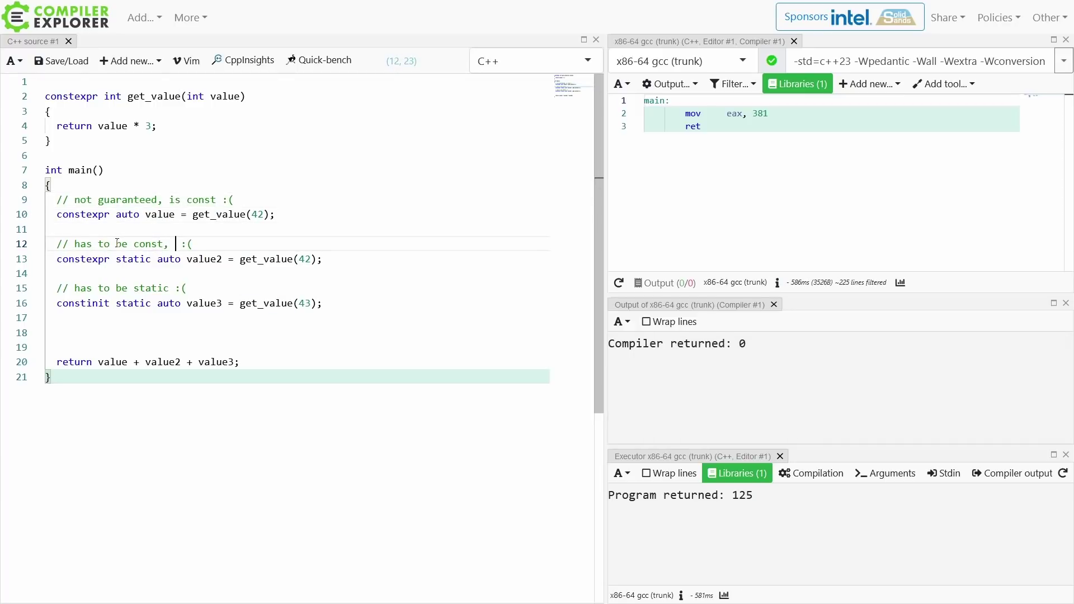
text( static)
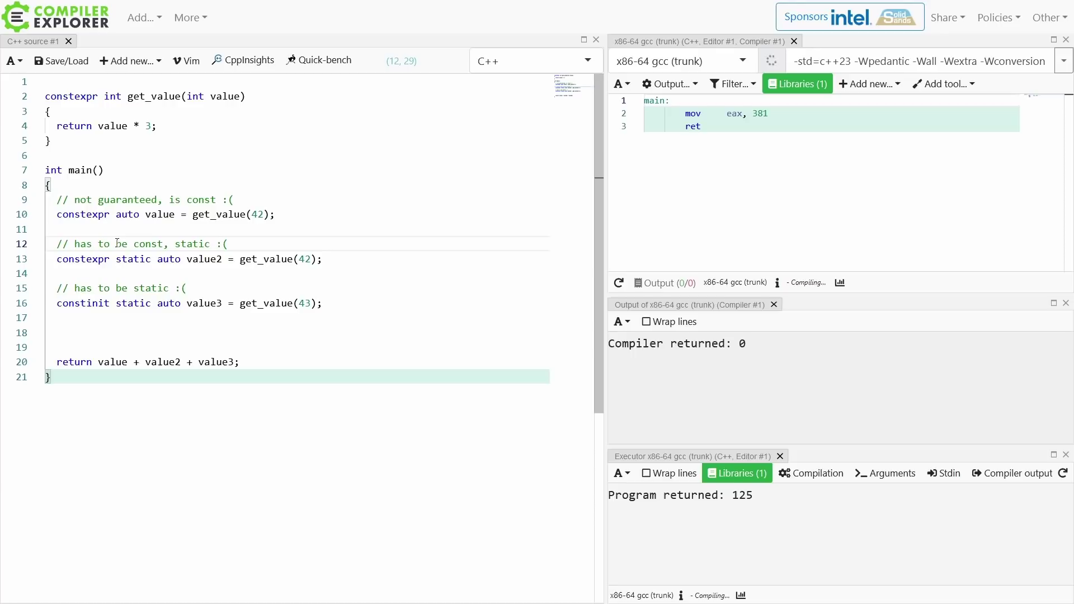
key(Down)
key(Down)
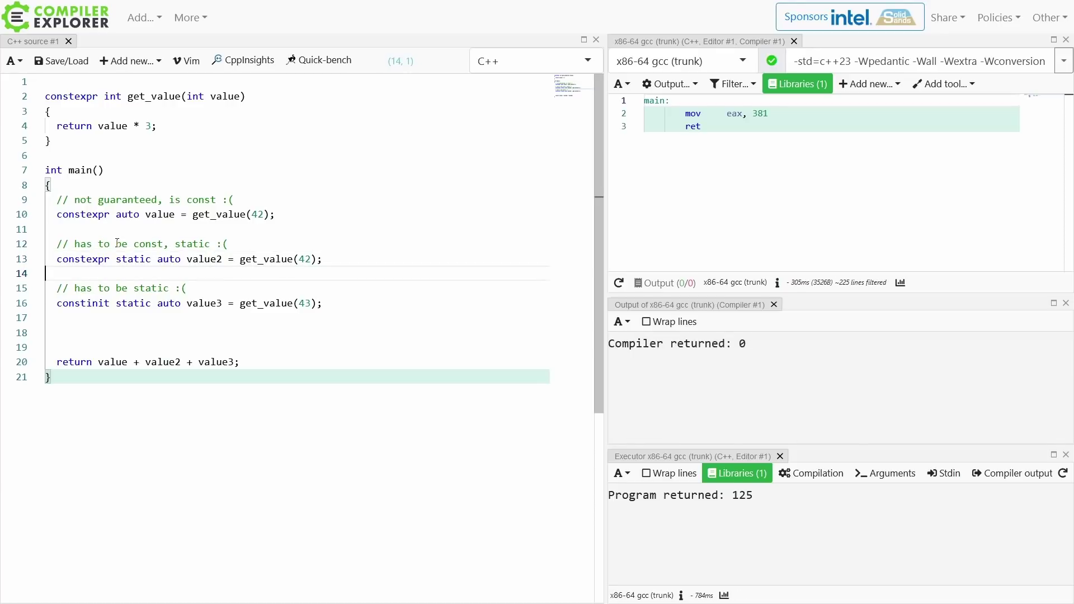
key(Down)
key(Left)
key(Left)
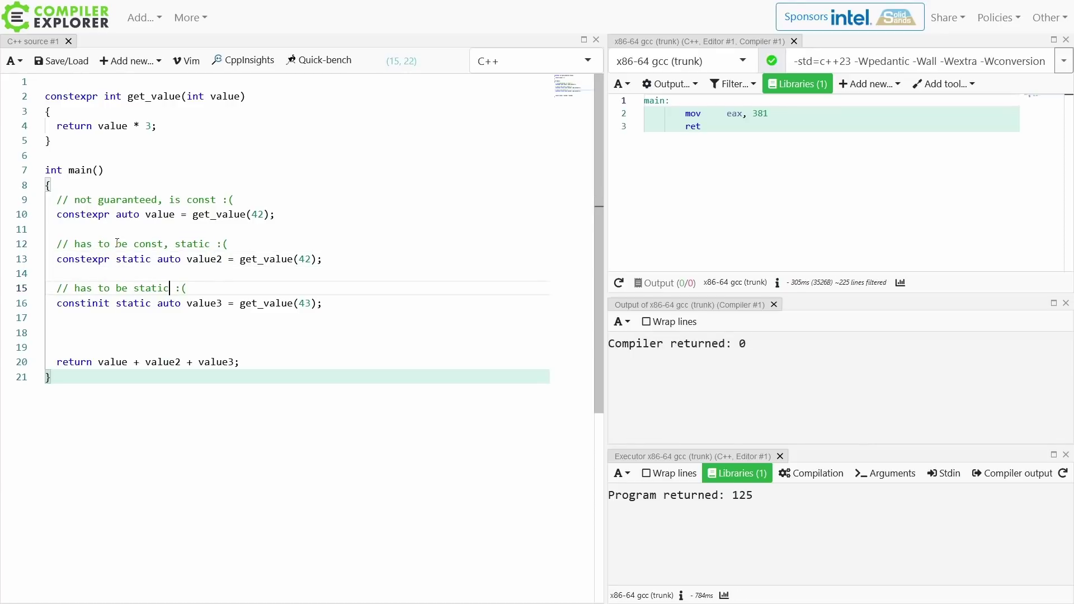
key(Left)
key(Left)
key(Left)
key(Right)
key(Right)
key(Right)
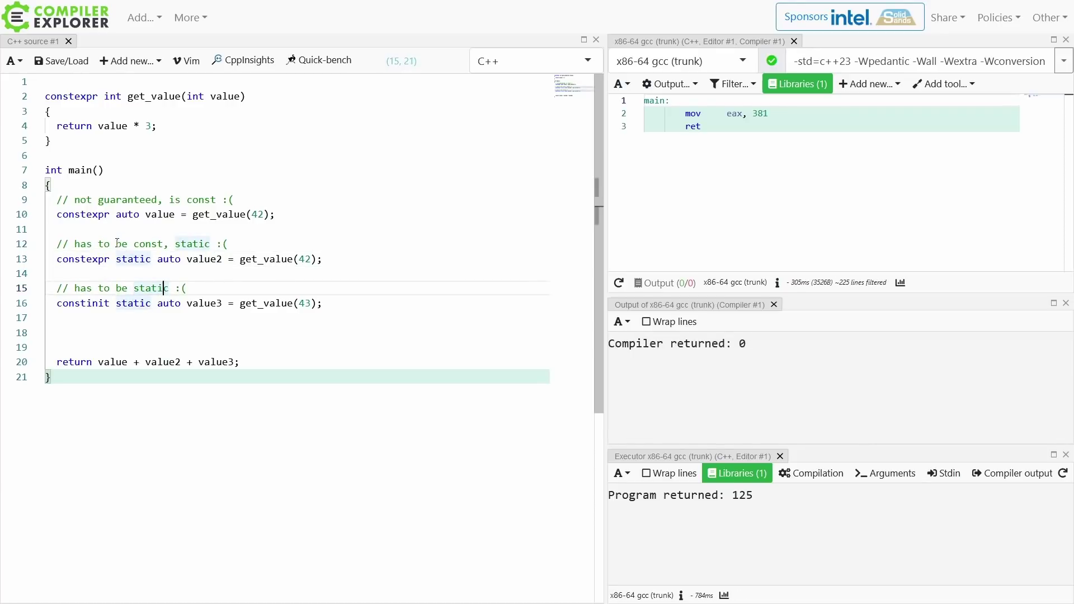
text((not)
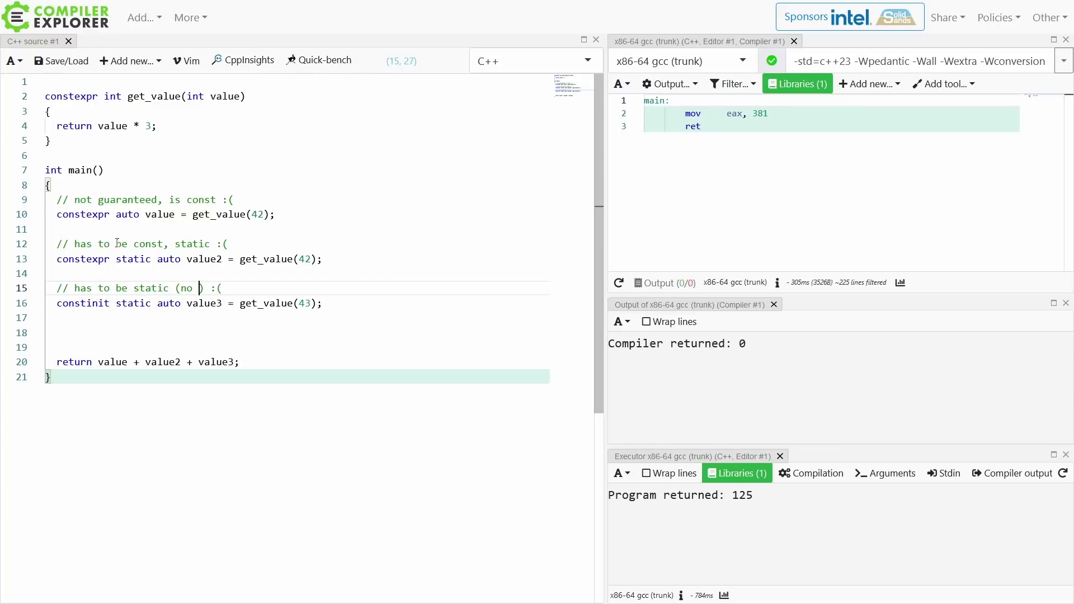
text( const)
key(Down)
key(Down)
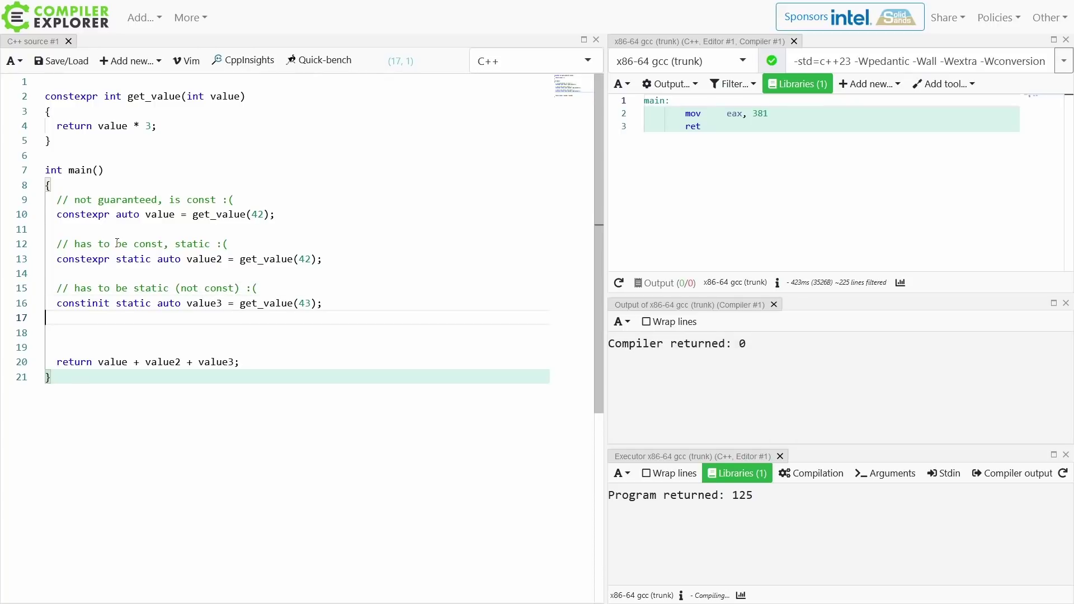
key(Return)
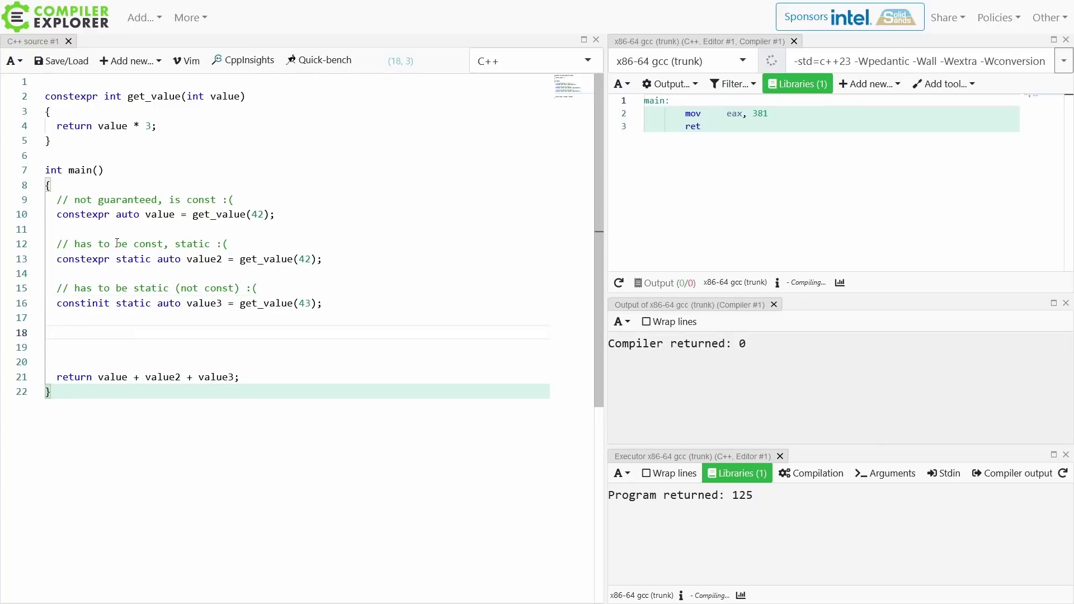
key(Up)
key(Up)
key(Up)
key(Up)
key(Up)
key(Up)
key(Up)
key(Right)
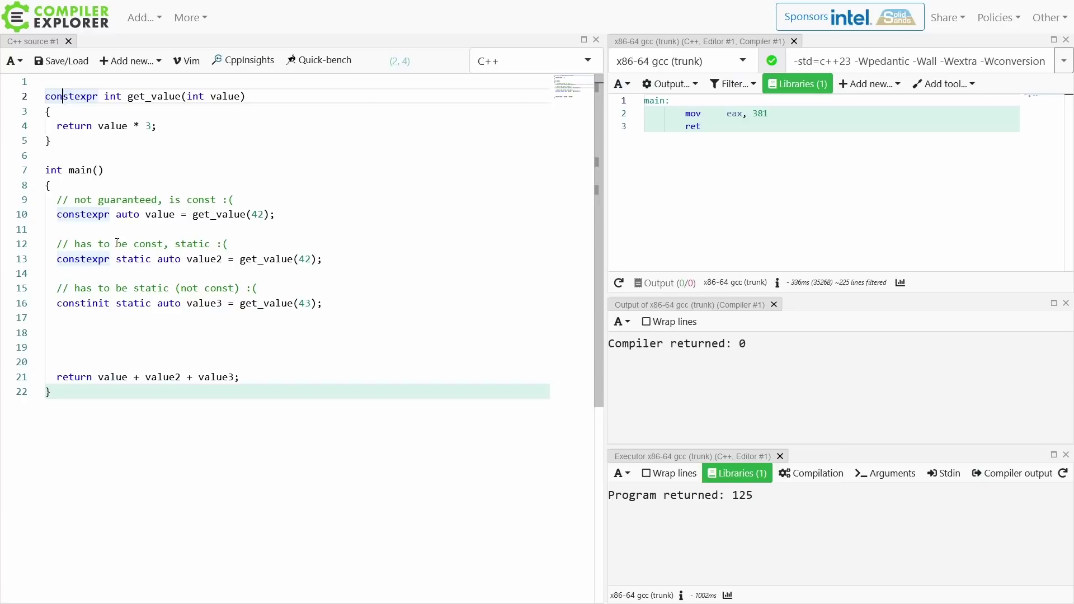
key(shift+Right)
key(shift+Right)
key(shift+Right)
text(va)
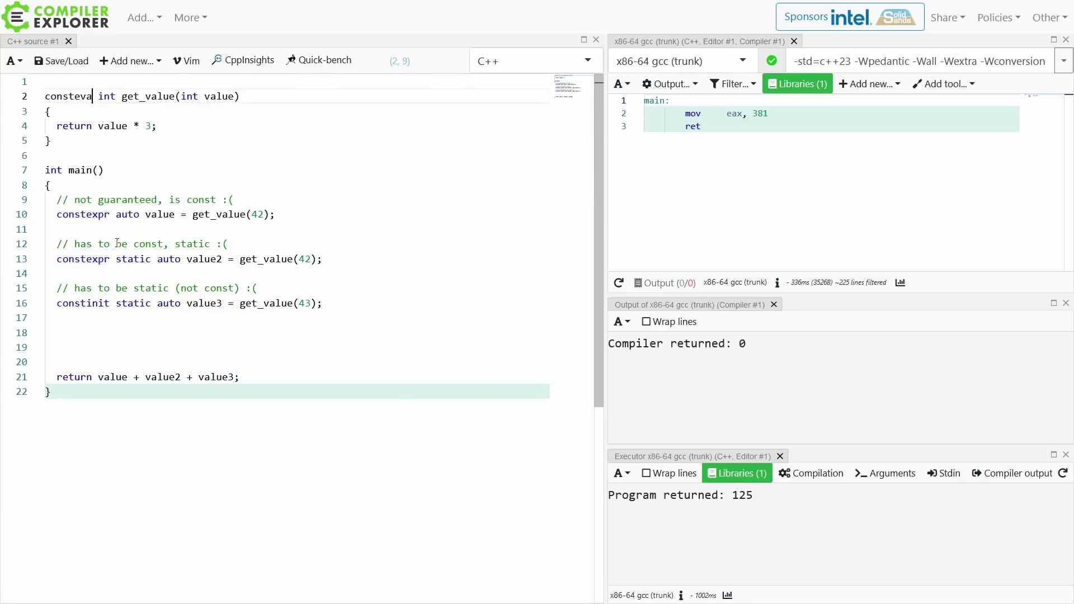
text(l)
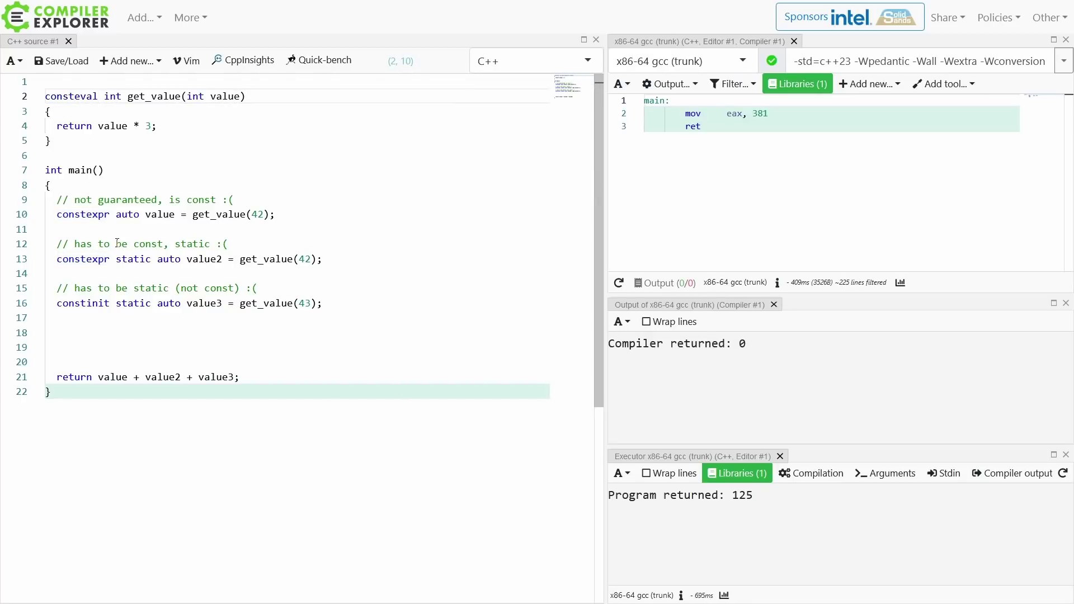
key(BackSpace)
key(BackSpace)
key(BackSpace)
text(xp)
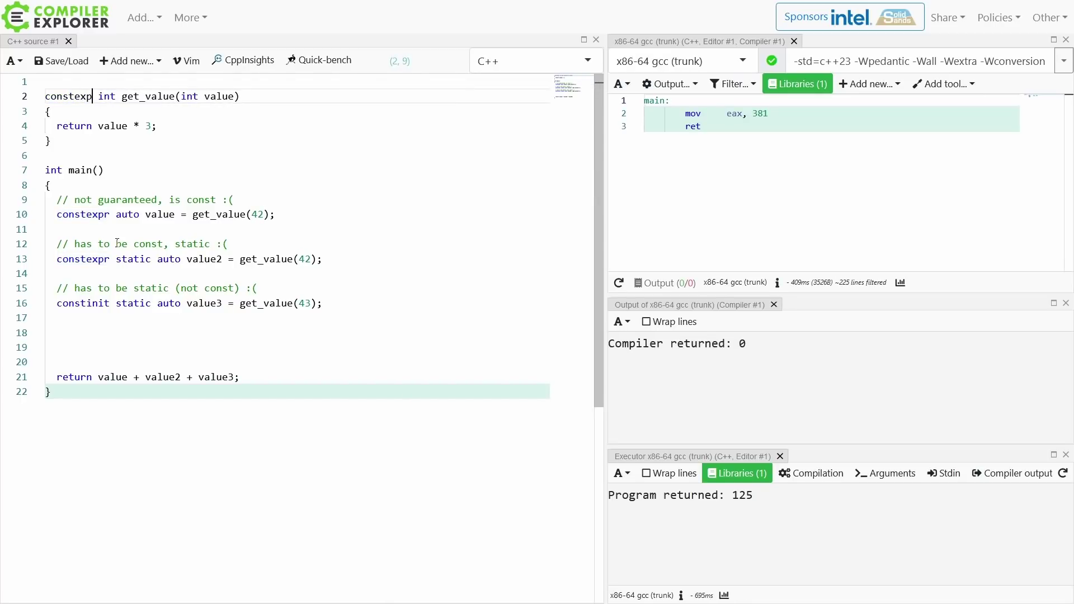
text(r)
key(BackSpace)
key(BackSpace)
key(BackSpace)
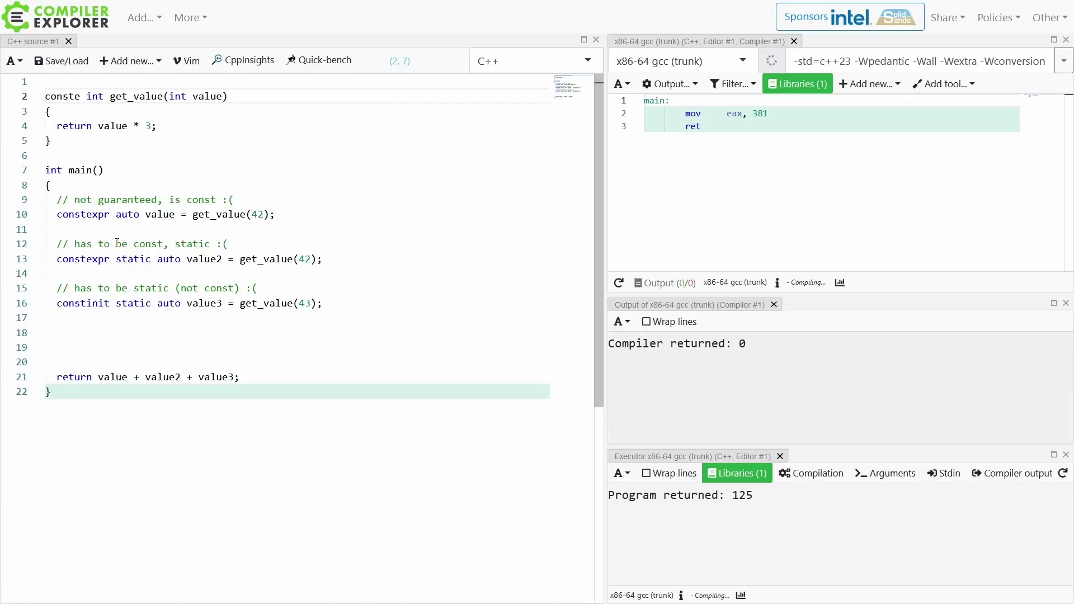
text(xpr)
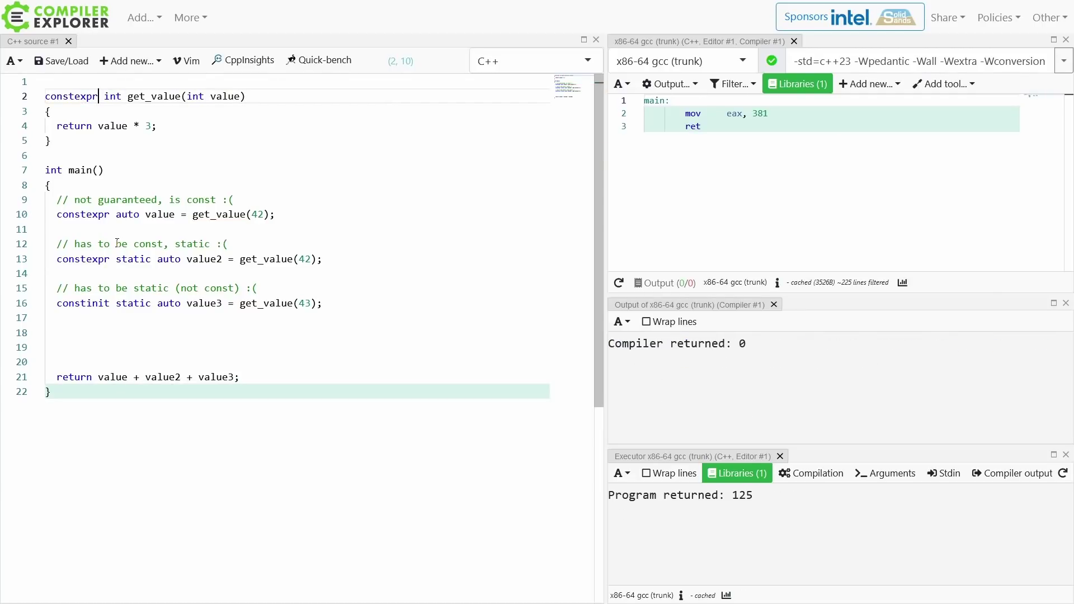
key(Home)
key(shift+Down)
key(shift+Down)
key(shift+Down)
key(shift+Down)
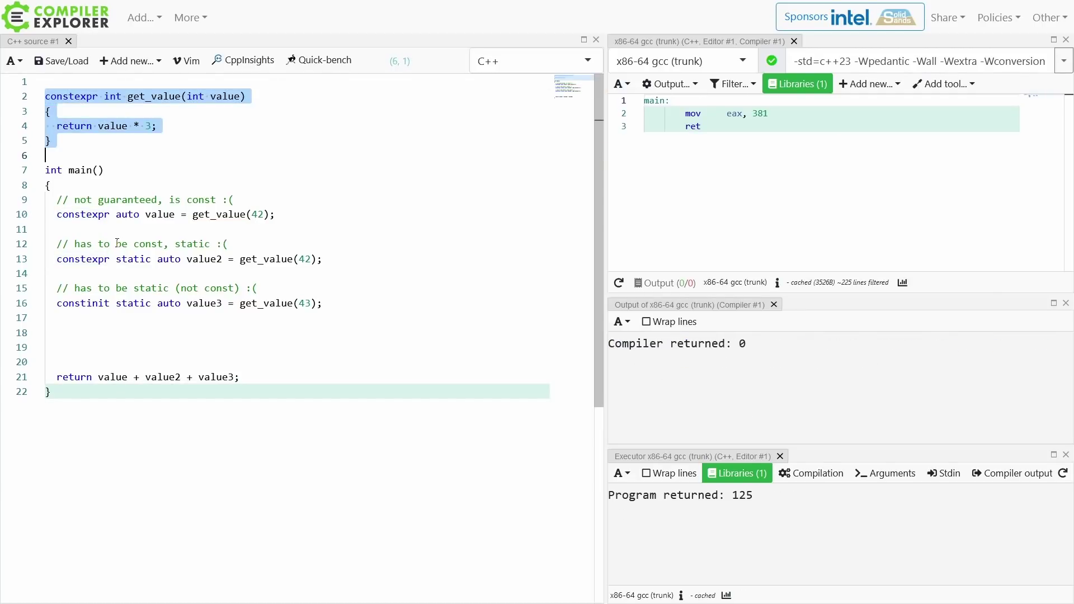
Step: Duplicate get_value as a consteval get_value_consteval that multiplies by 4
key(ctrl+c)
key(Right)
key(Return)
key(Return)
key(ctrl+v)
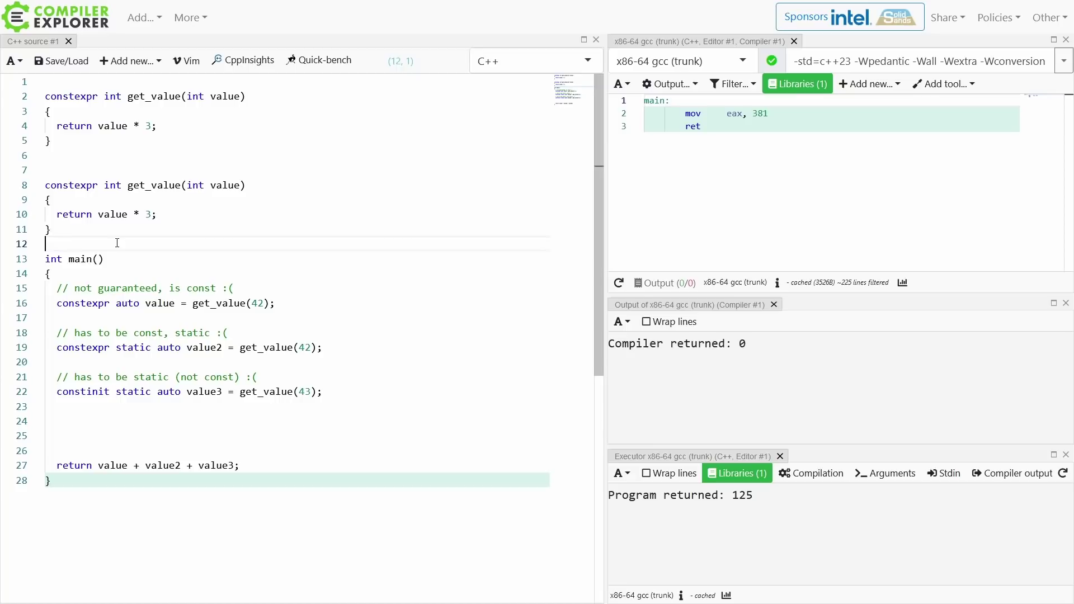
key(Up)
key(Up)
key(Up)
double_click(71, 184)
text(consteval)
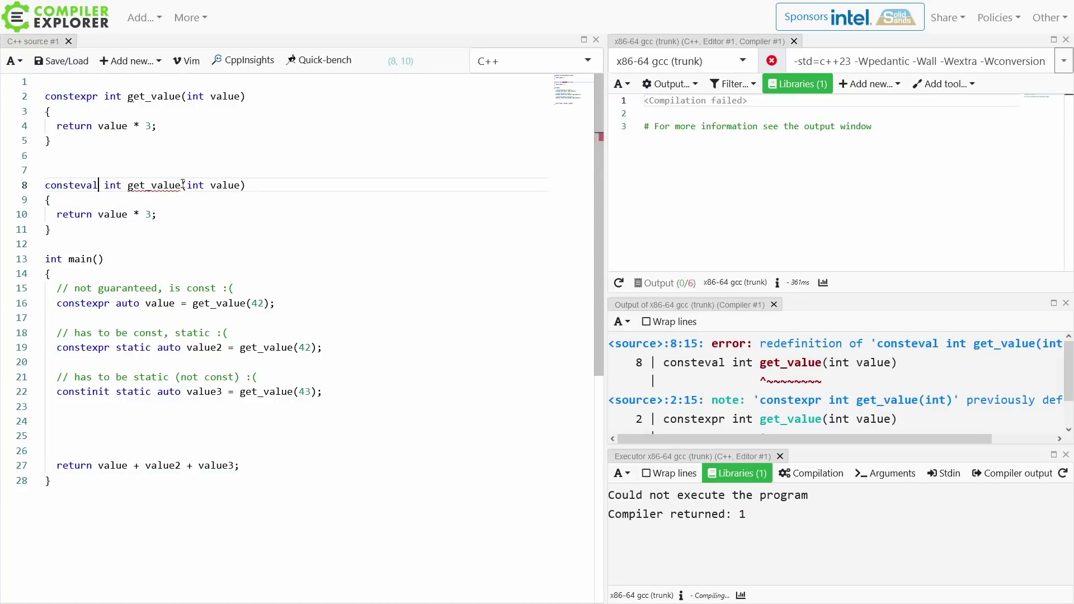
click(181, 185)
text(get_value_consteval)
key(Down)
key(Down)
key(End)
key(Left)
key(BackSpace)
text(4)
Step: Add value4 from get_value_consteval(44) to the sum, fix typos, and open a line above it
key(Down)
key(Down)
key(Down)
text(auto)
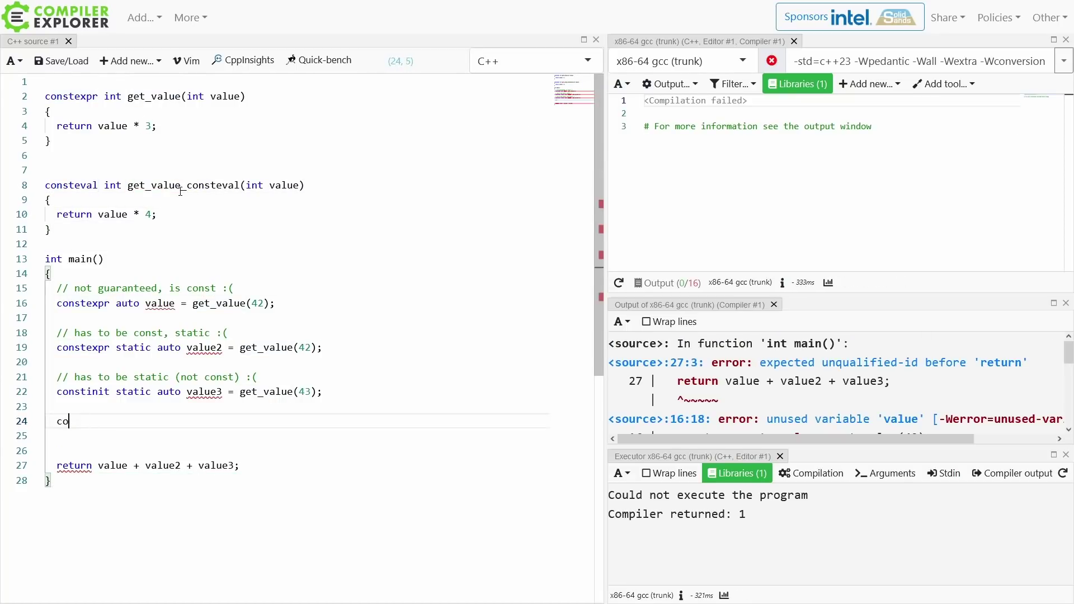
text( value4 = get_value_const_eval(44);)
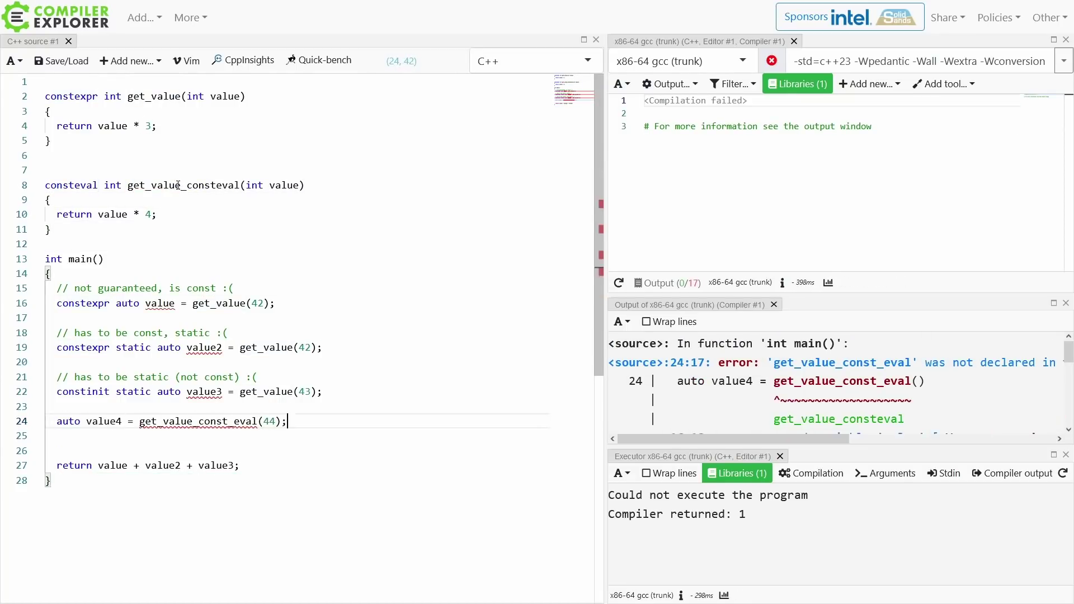
key(Down)
key(Down)
key(Down)
key(Left)
text(+ valu4)
key(Left)
text(e)
click(237, 421)
key(BackSpace)
key(Up)
key(Return)
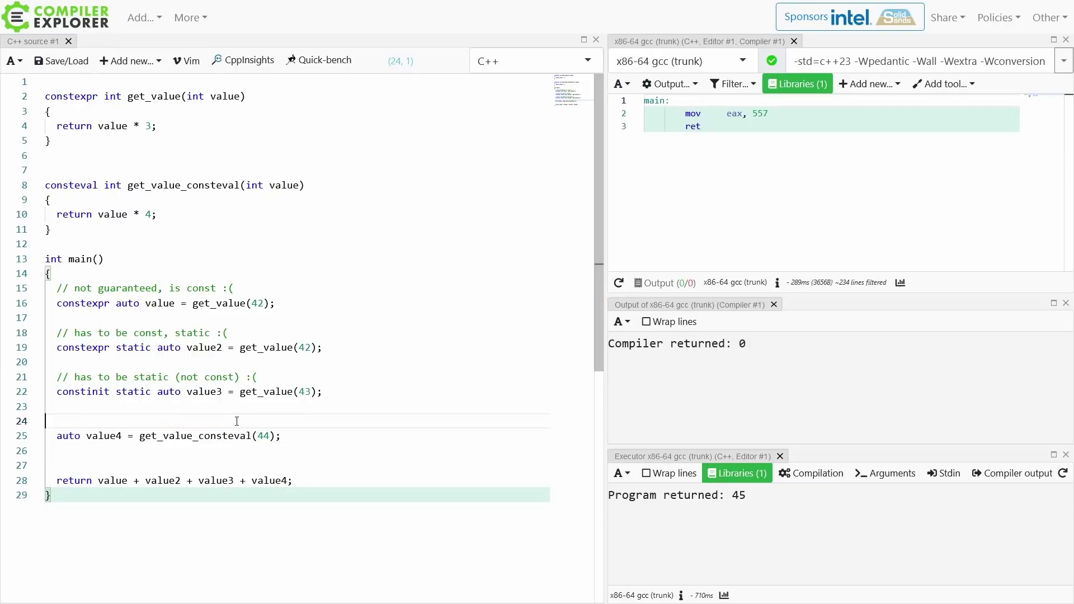
text(// )
text(must be a compile)
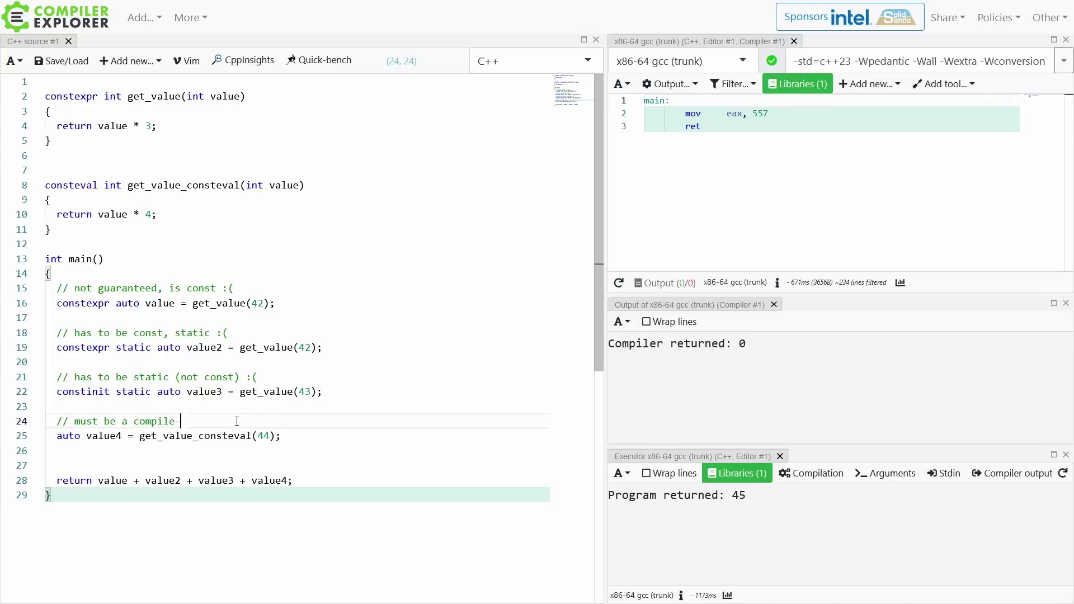
text(-time constant)
Step: Comment value4 'must be a compile-time constant, but function must be consteval' and add spacing before main
key(Return)
text(// but func)
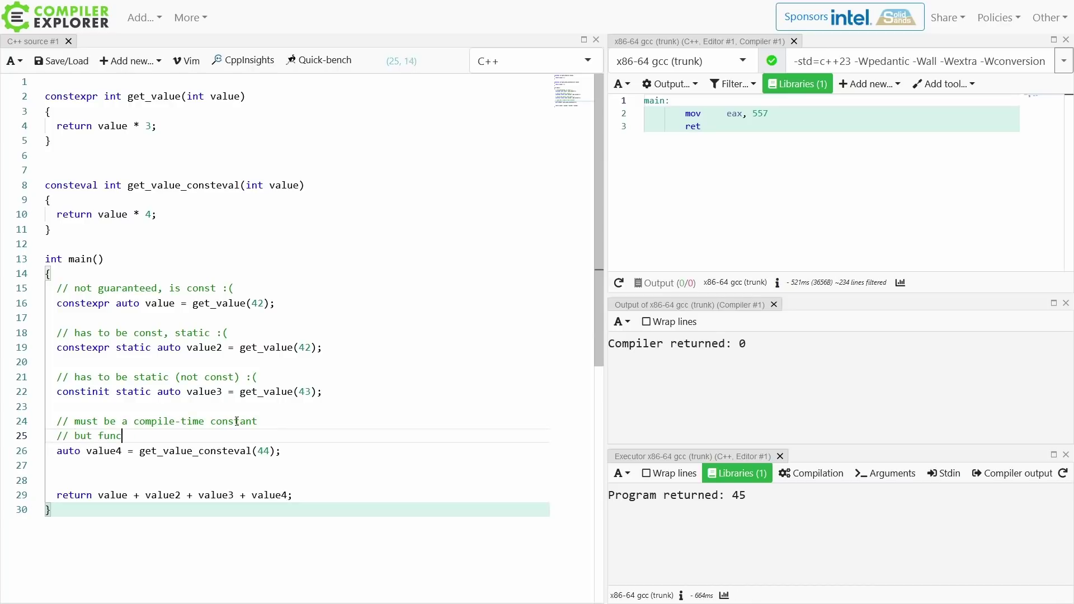
text(tion must be consteval)
key(Down)
key(Down)
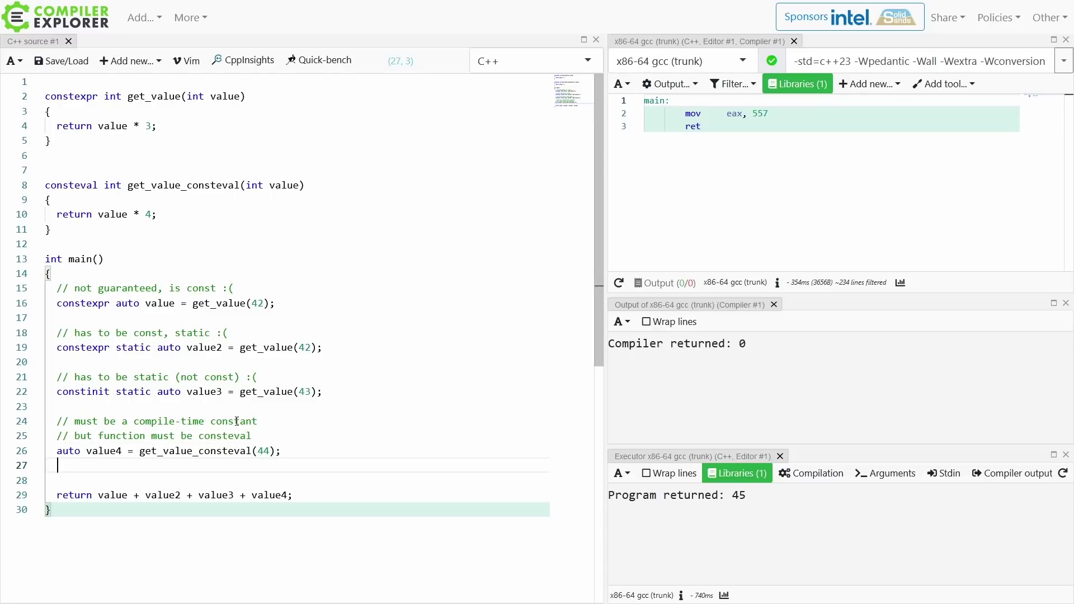
key(Return)
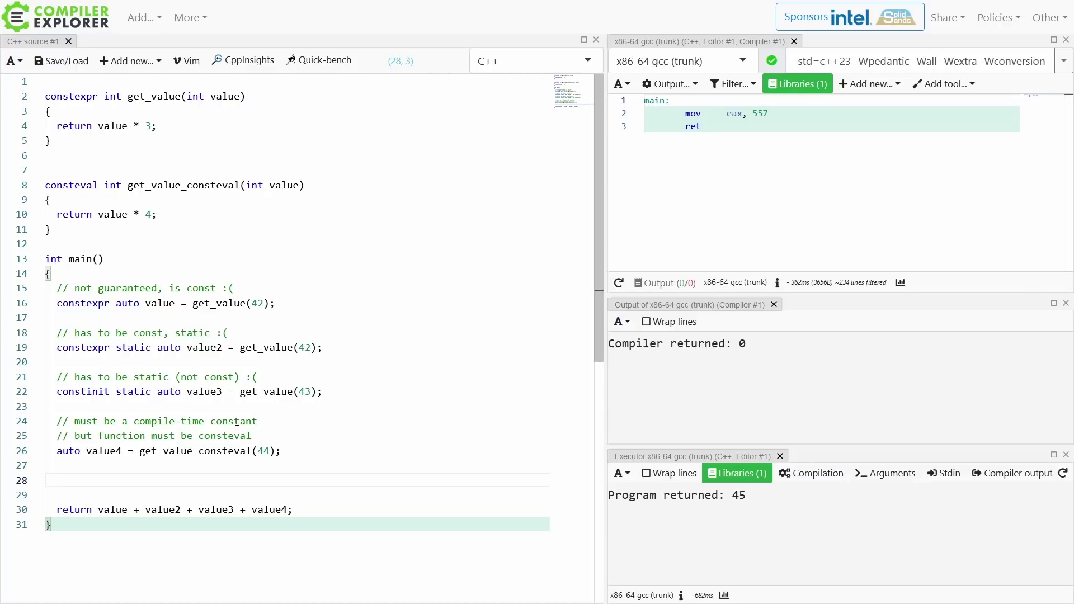
key(Up)
key(Up)
key(Up)
key(Up)
key(Up)
key(Up)
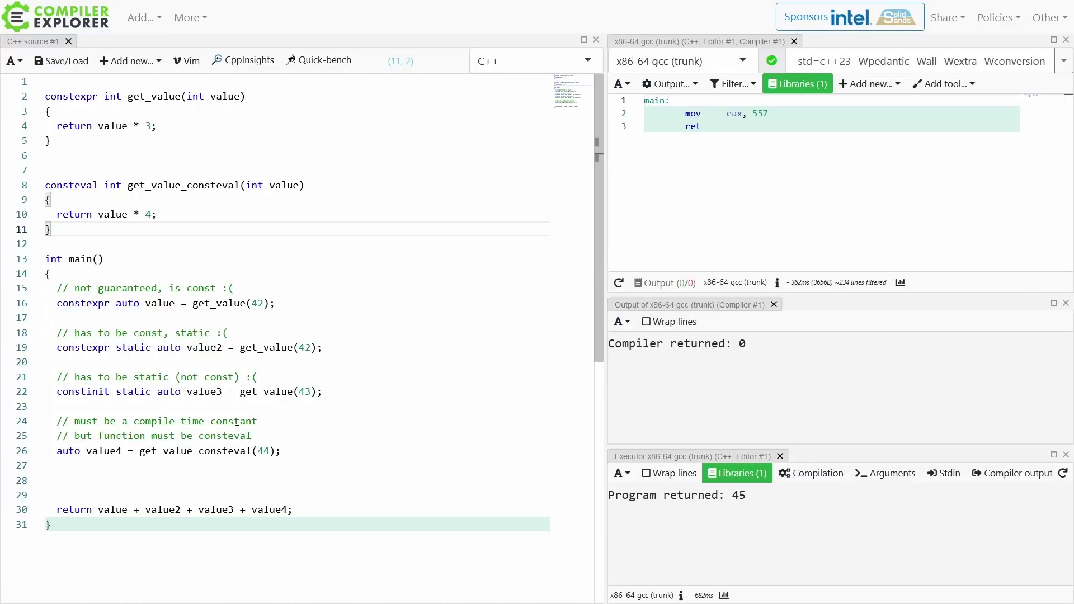
key(Return)
key(Return)
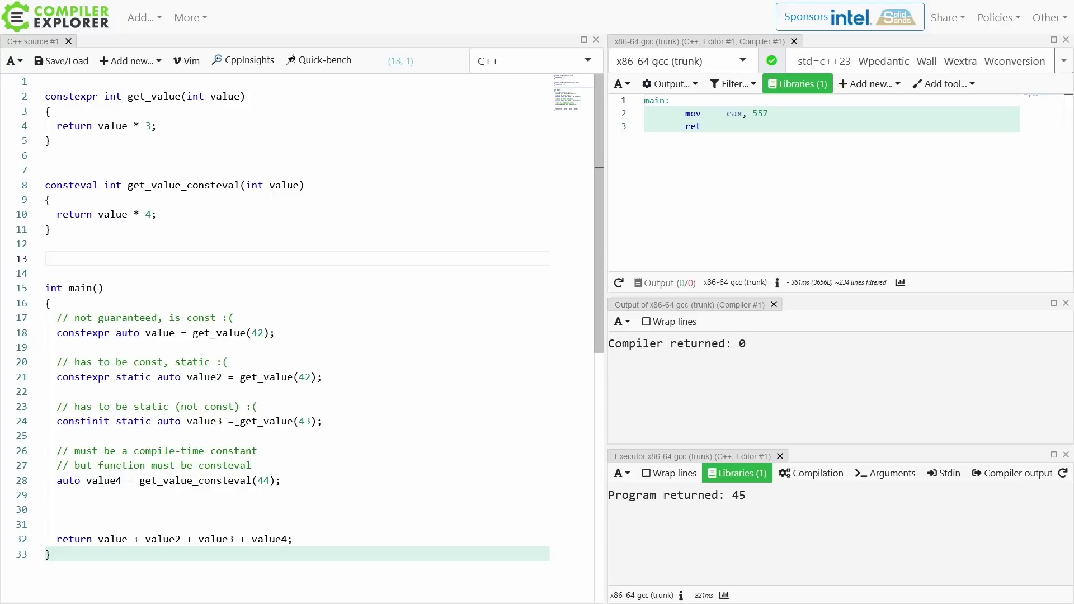
text(template<)
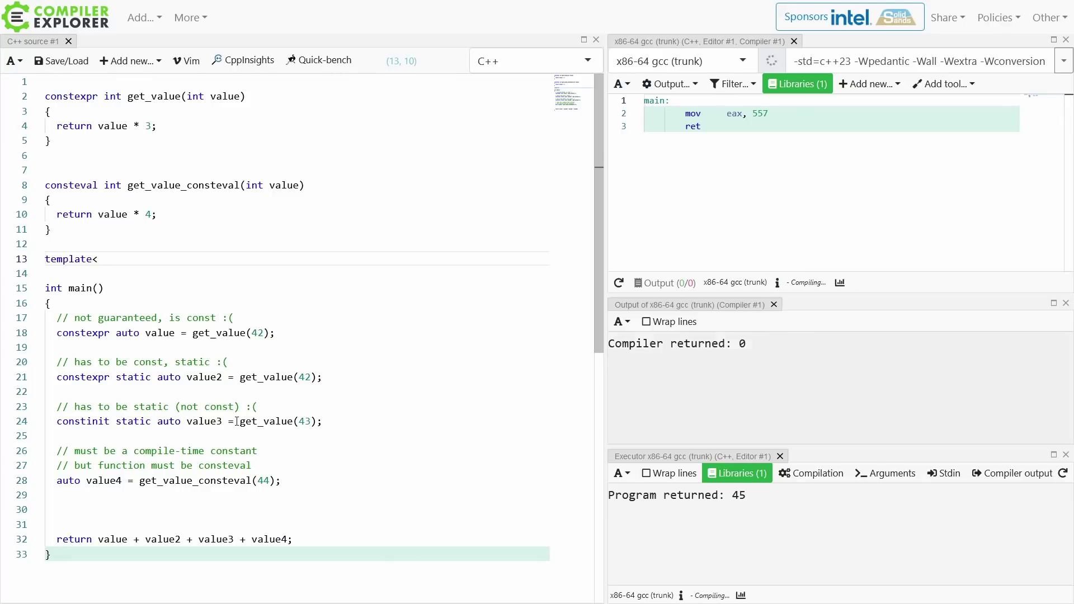
text(auto Value>)
Step: Write template<auto Value> consteval make_compile_time and add value5 = make_compile_time<get_value(45)>() to the sum
key(Return)
text(constval)
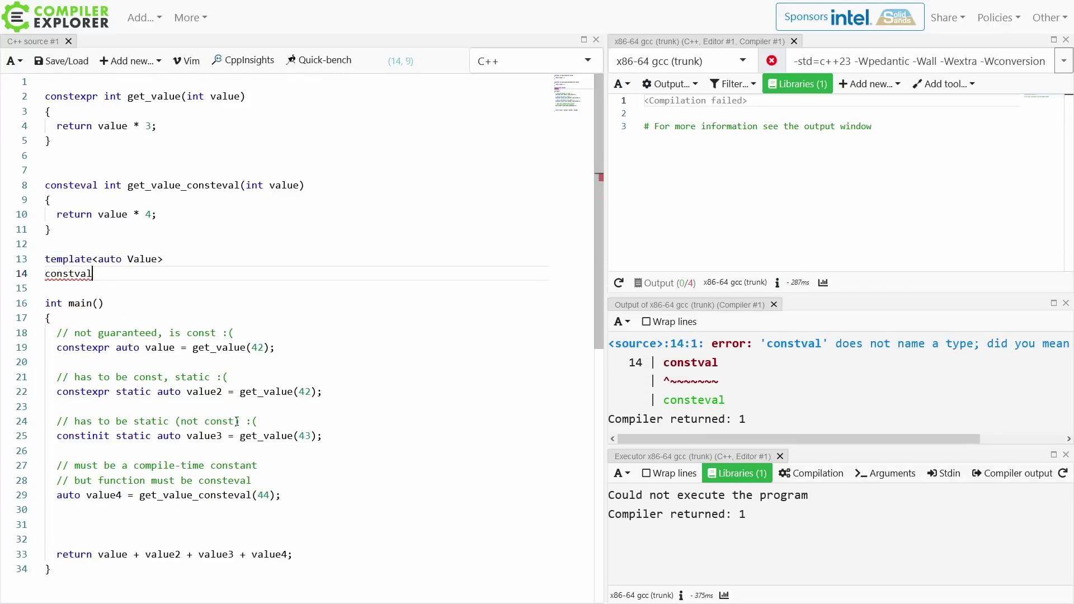
key(BackSpace)
key(BackSpace)
key(BackSpace)
text(eval auto &make_static())
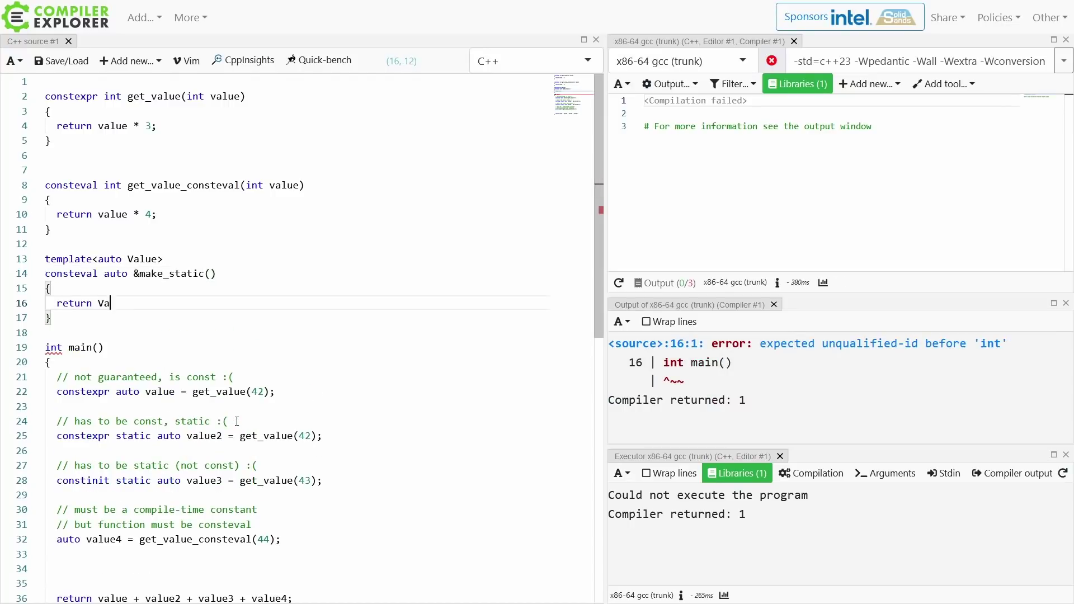
text( {   return Value;)
key(Down)
key(Down)
key(Down)
text(auto value4 = make_static<)
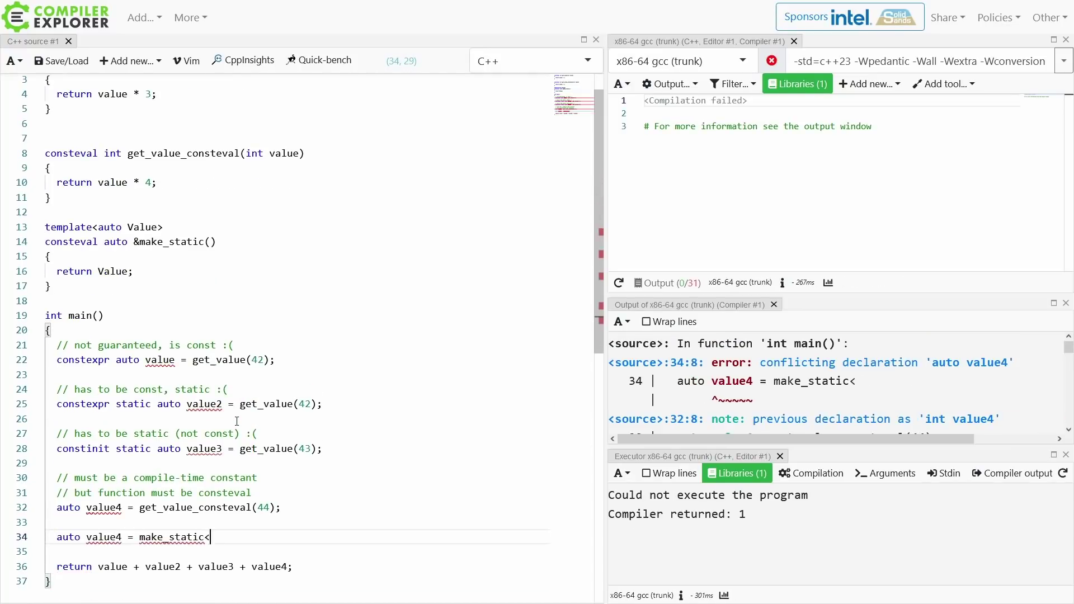
key(Left)
key(Left)
key(Left)
key(BackSpace)
text(5)
key(End)
text(get_value(45)>)
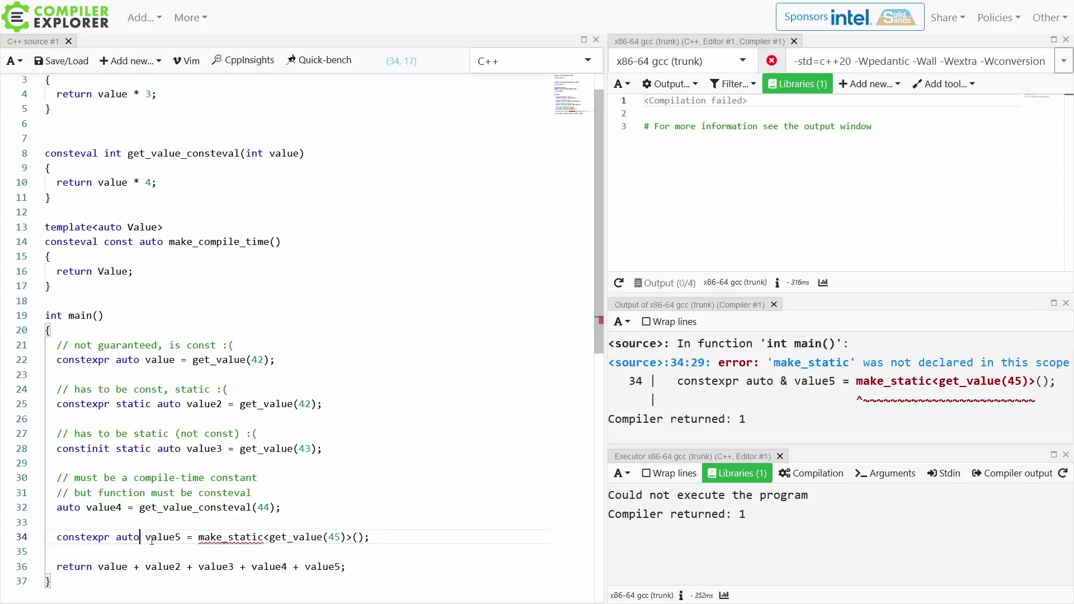
key(shift+Home)
text(auto value5 = make_compile_time)
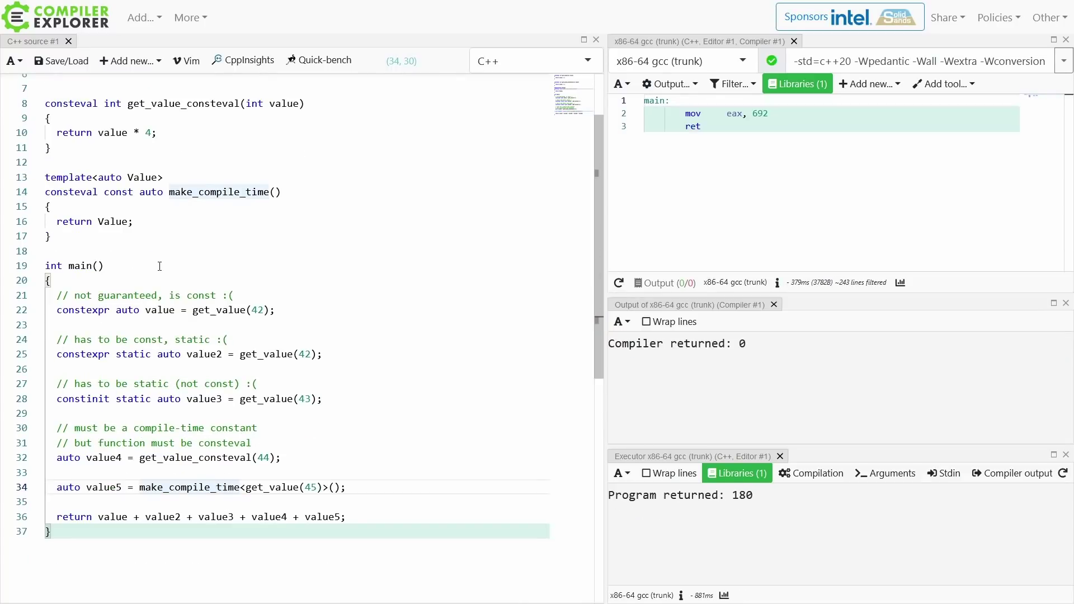
Step: Inspect make_compile_time and its Value parameter, then add two blank lines below value5
double_click(206, 192)
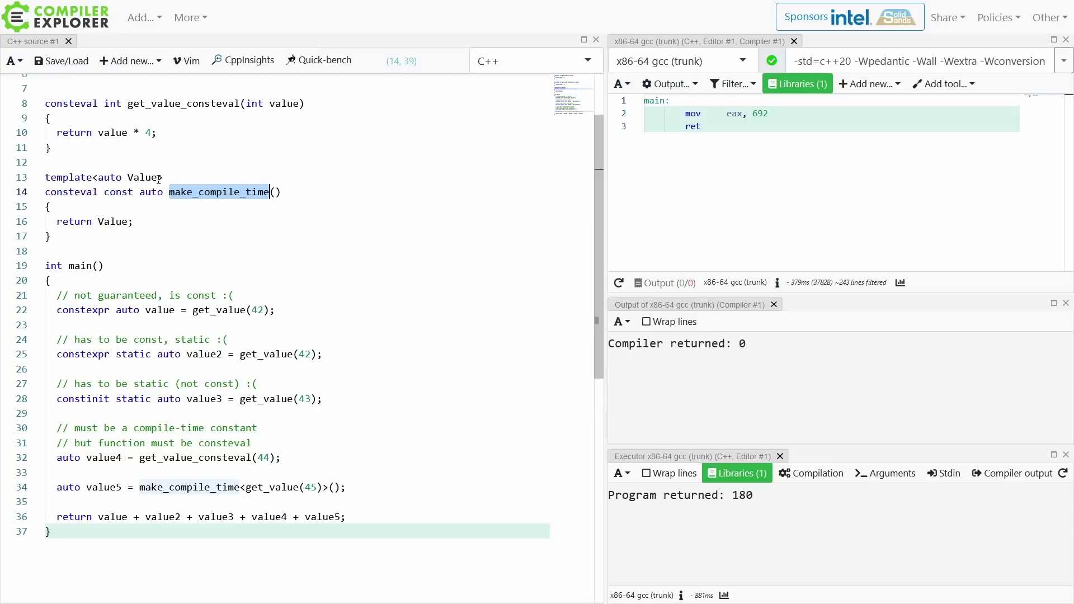
drag(161, 179, 96, 178)
click(114, 221)
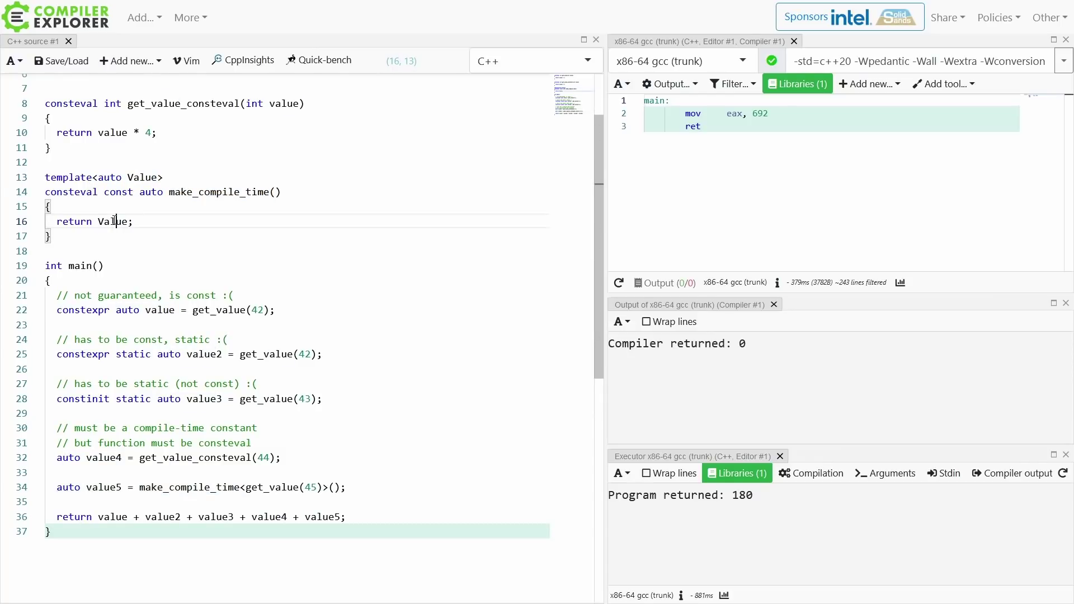
double_click(114, 221)
click(291, 488)
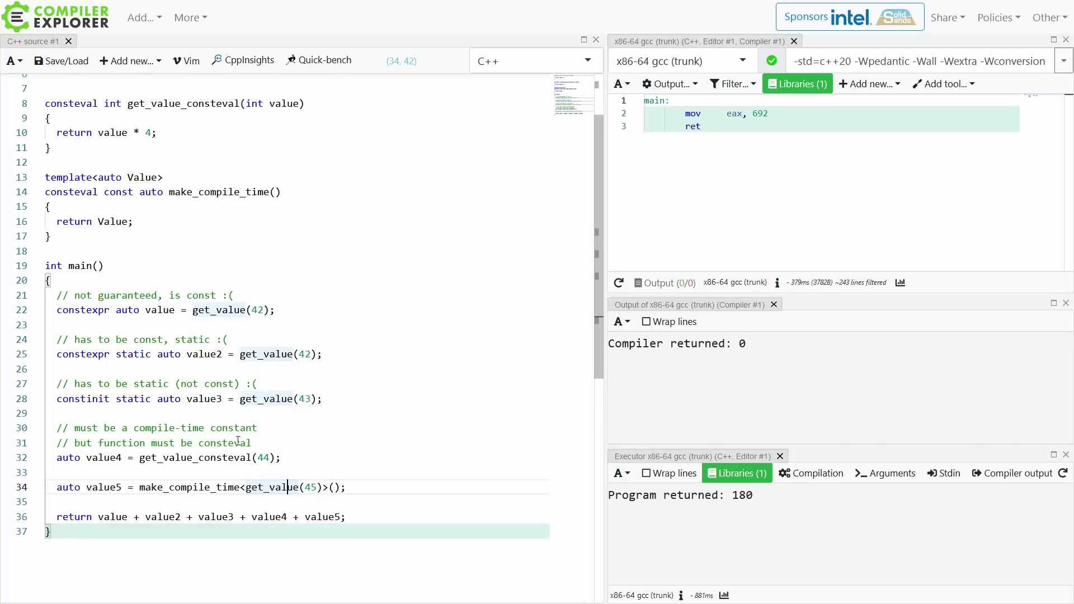
click(367, 488)
key(Return)
key(Return)
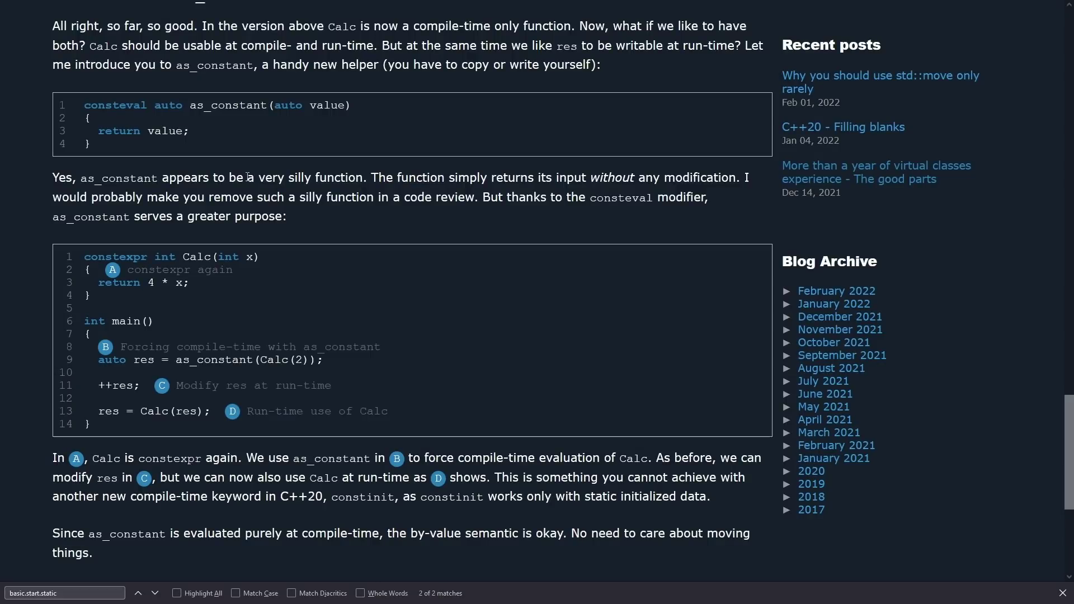
Step: Copy the blog's consteval as_constant helper and paste it into Compiler Explorer above main
drag(149, 141, 83, 105)
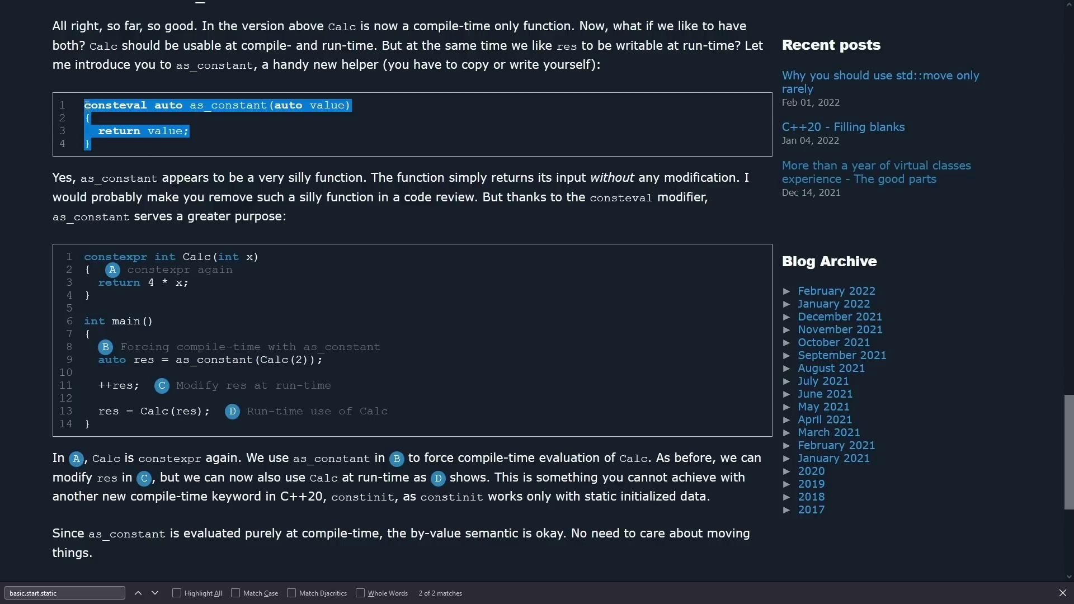
click(250, 217)
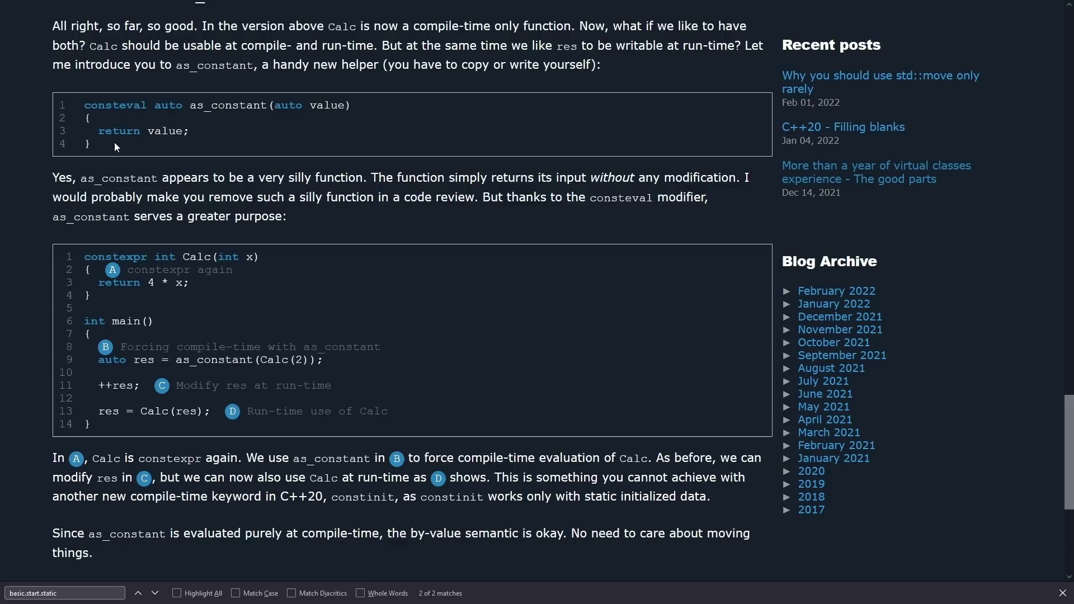
drag(114, 142, 82, 109)
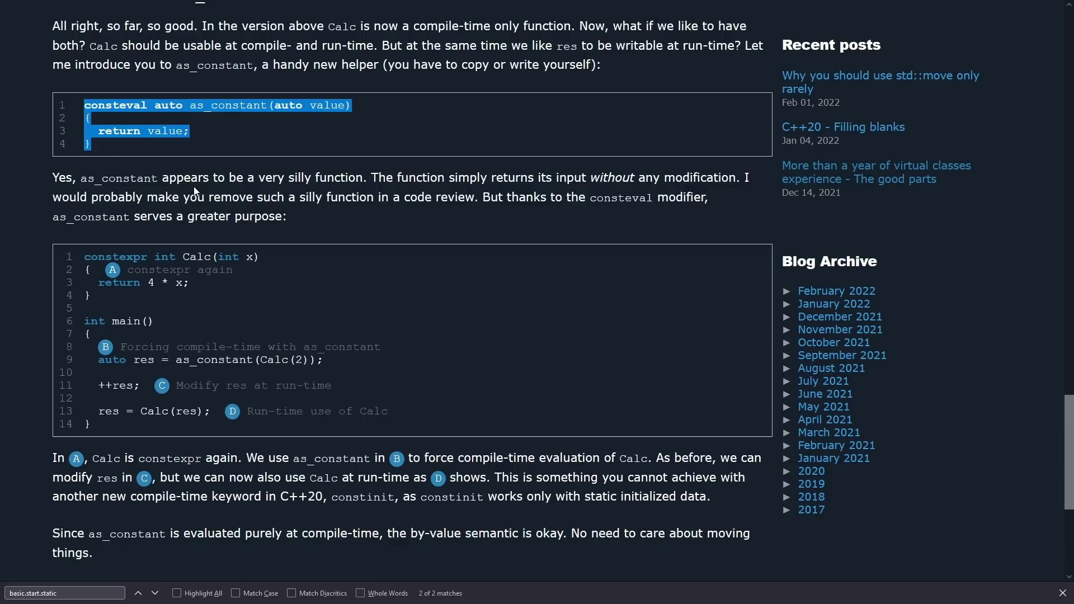
key(alt+Tab)
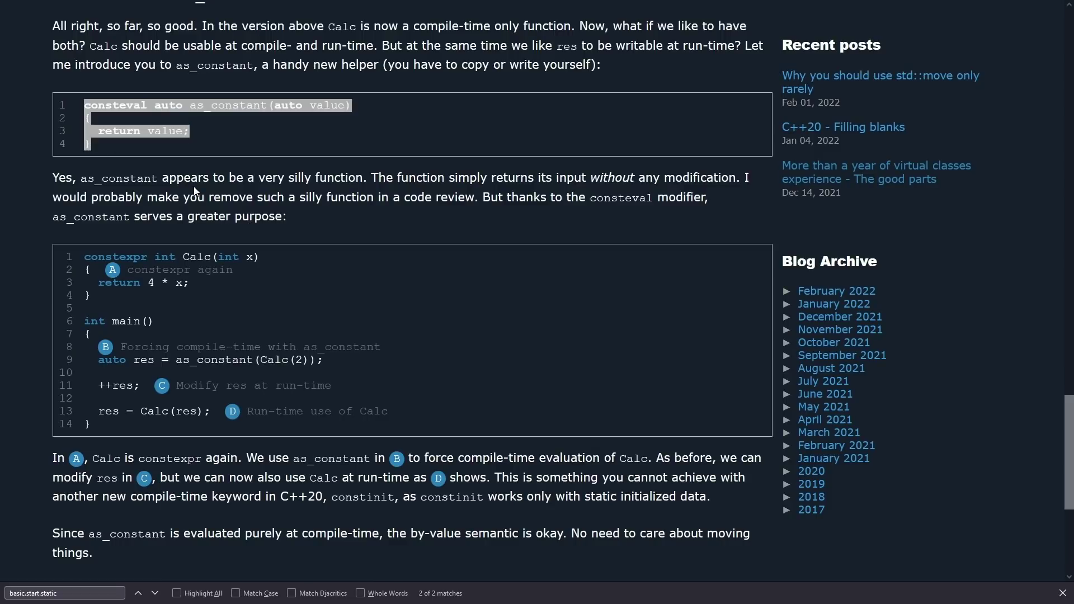
text(consteval auto as_constant(auto value) {   return value; })
key(Up)
Step: Tidy the pasted as_constant helper and add value6 = as_constant(get_value(46)) to the sum
key(Up)
key(Up)
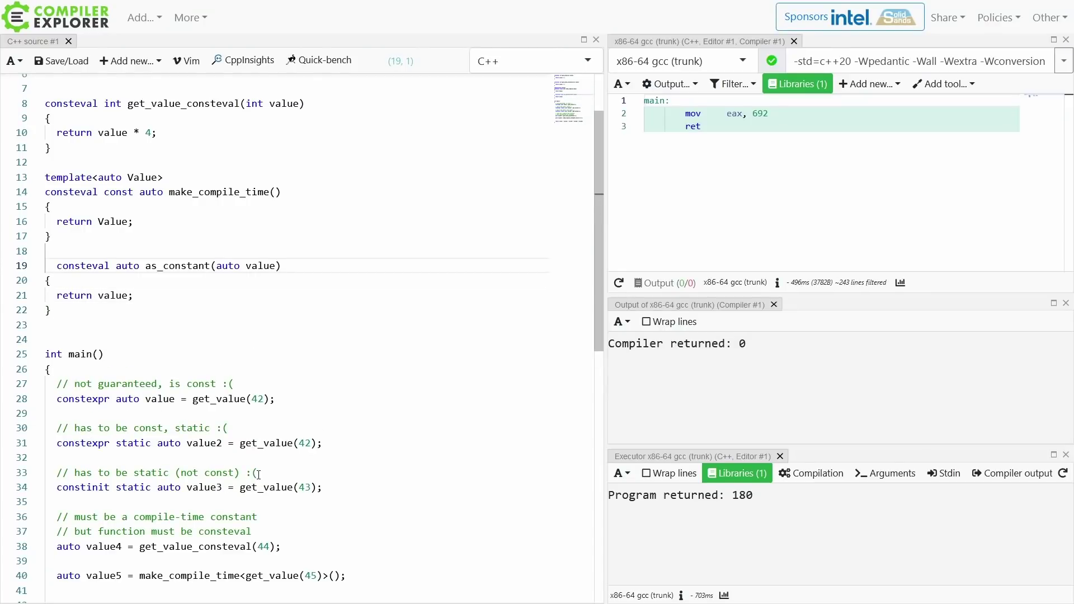
key(Delete)
key(Delete)
key(ctrl+End)
key(Up)
key(Up)
key(Up)
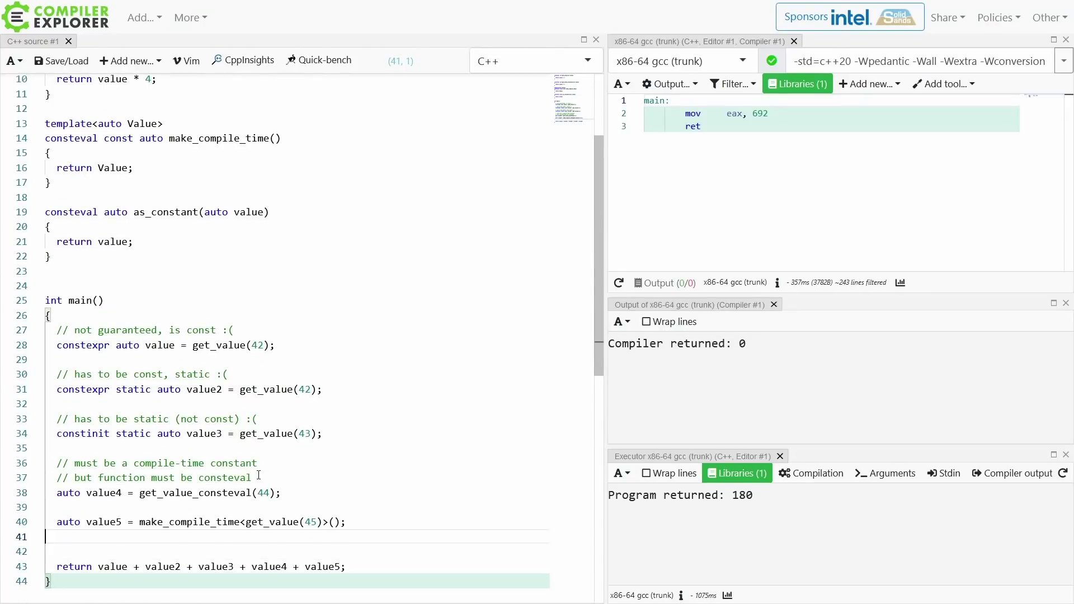
key(Return)
text(auto value6)
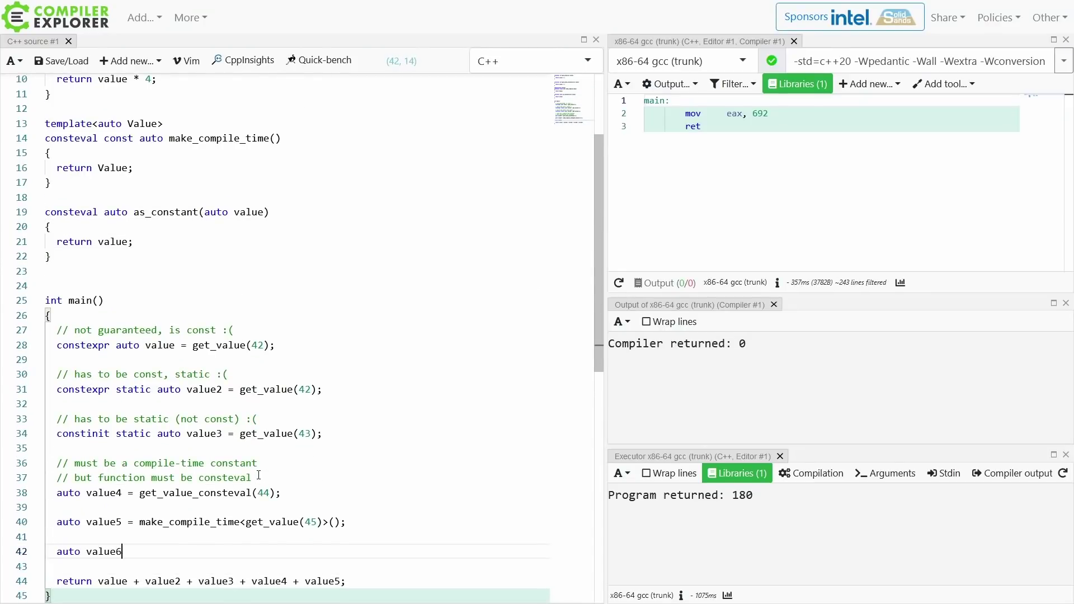
text( = as_constant(get_value(45));)
key(Up)
key(Down)
key(End)
key(Left)
key(Left)
key(Left)
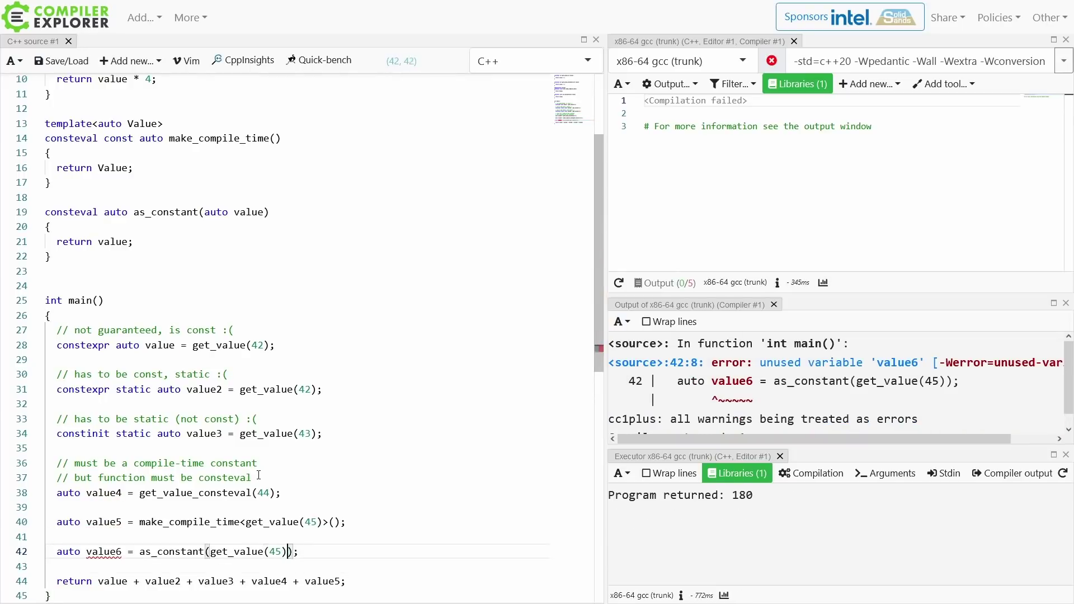
key(BackSpace)
text(6)
key(Down)
key(Down)
key(End)
key(Left)
text(+ value6)
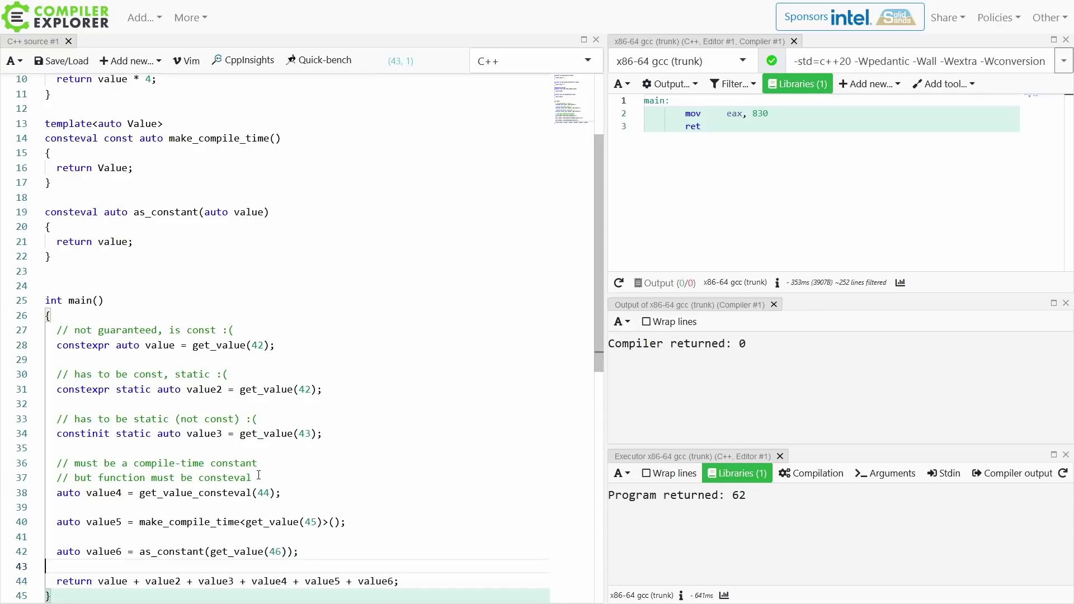
Step: Comment value5 '// no downsides? weird syntax' and value6 '// no downsides? another function call'
key(Up)
key(Up)
key(Up)
key(Up)
key(Up)
key(Up)
key(Up)
key(Up)
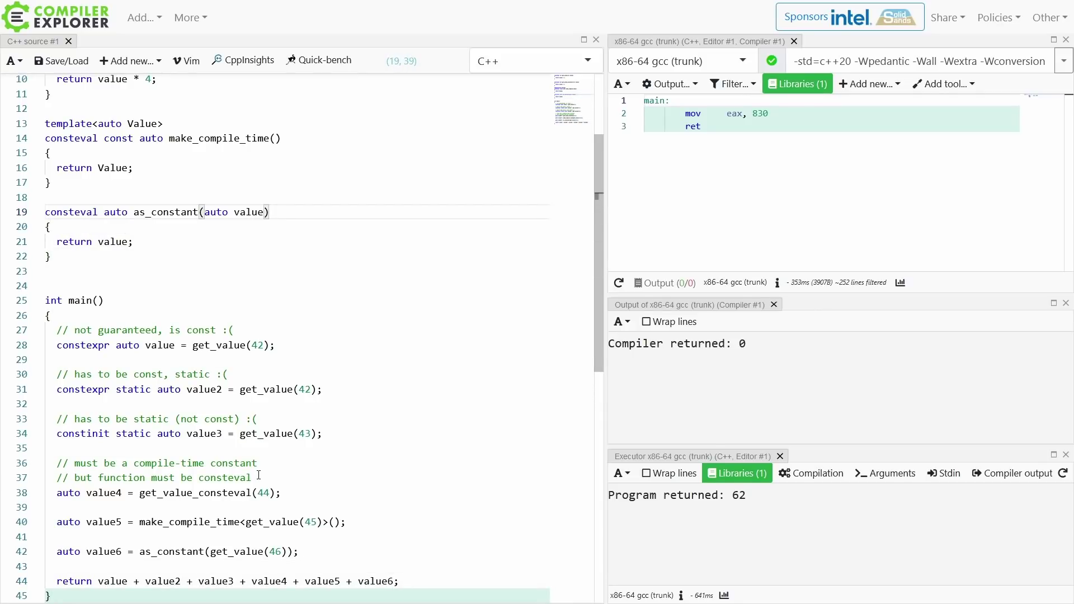
key(Down)
key(Down)
key(Down)
key(Down)
key(Down)
key(Down)
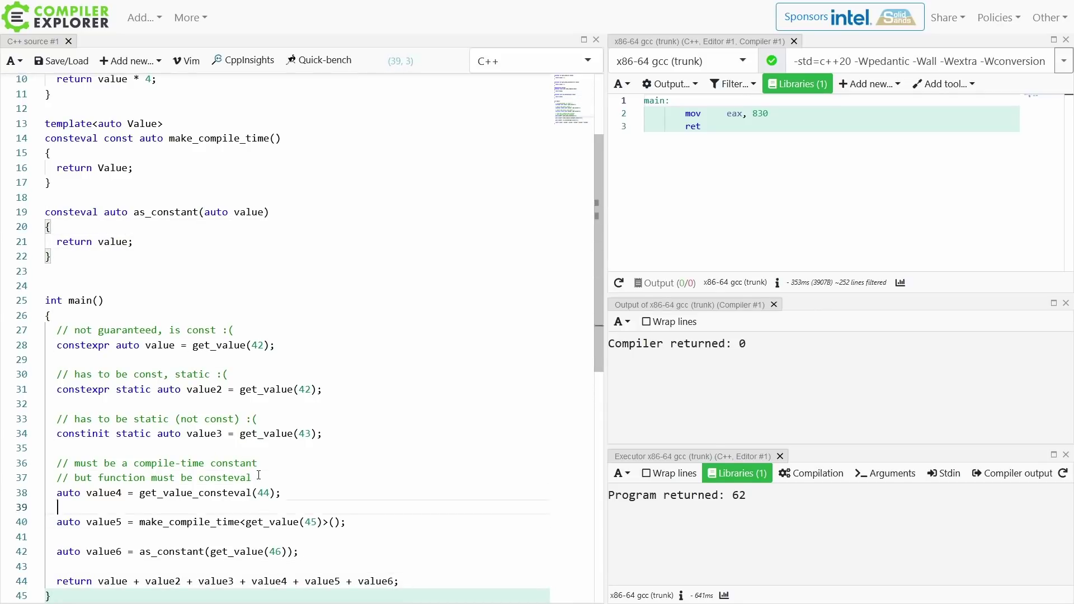
key(Down)
key(Up)
key(Return)
key(Up)
text(// no downsides? weird syntax)
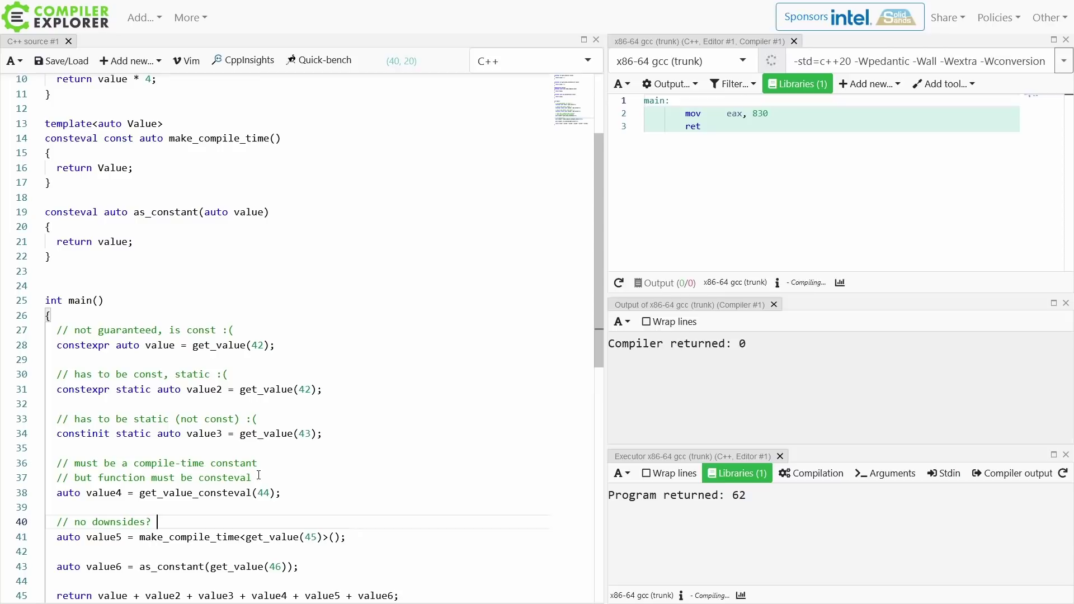
key(Down)
key(Down)
key(Return)
text(// no downsides? another)
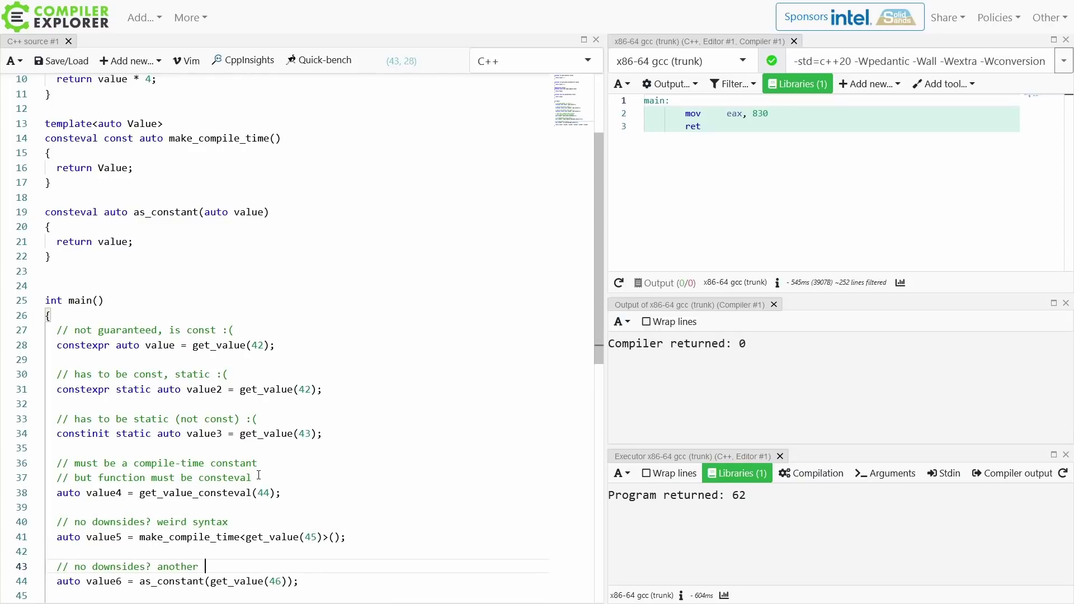
text( funcit)
key(BackSpace)
key(BackSpace)
text(tion call)
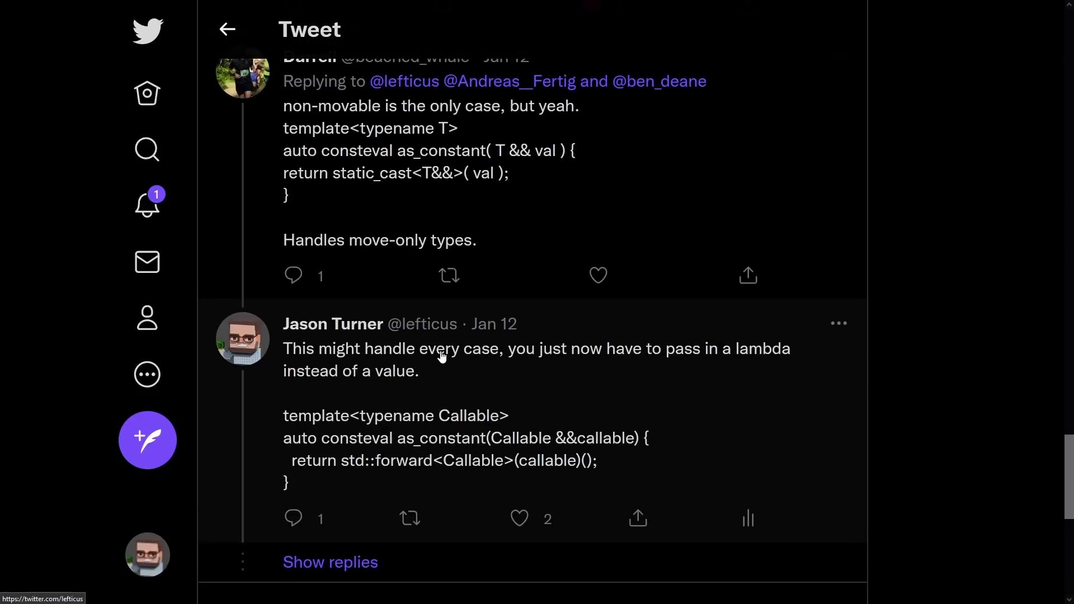
scroll(442, 356, up, 1)
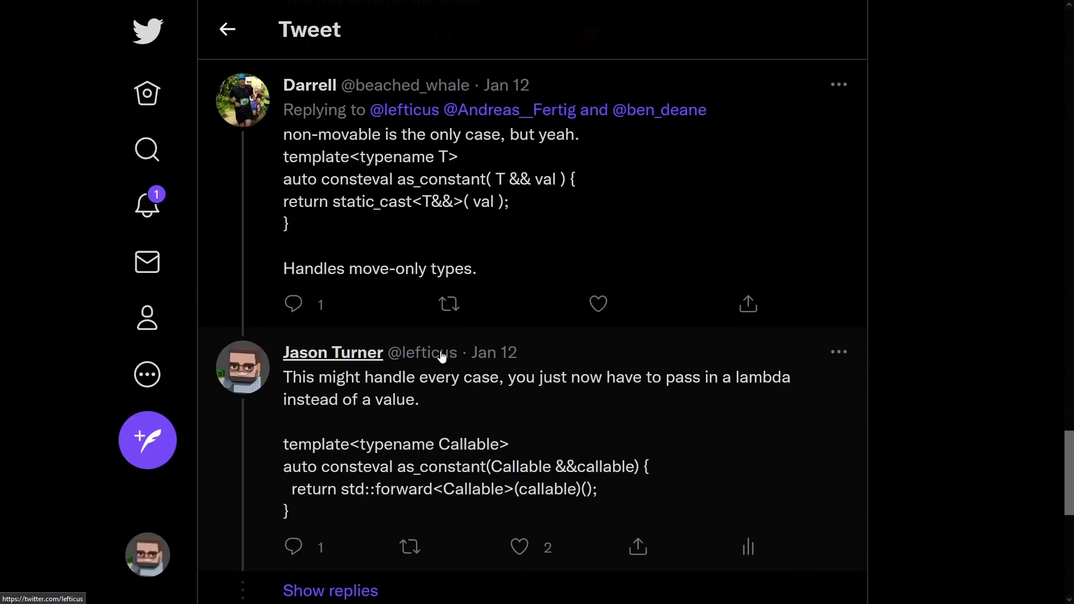
mouse_move(242, 369)
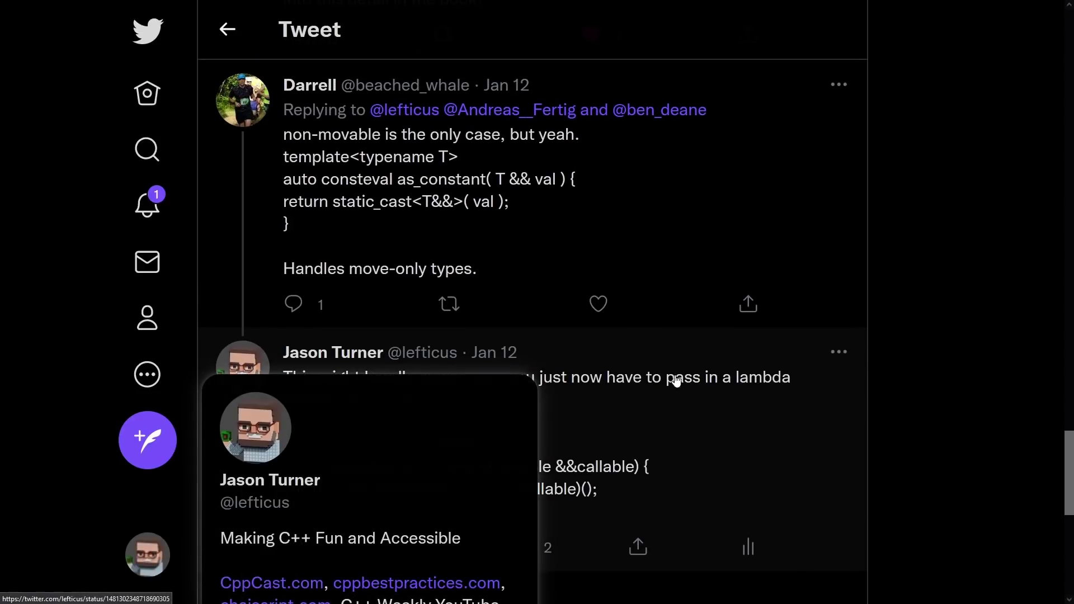
scroll(707, 439, down, 1)
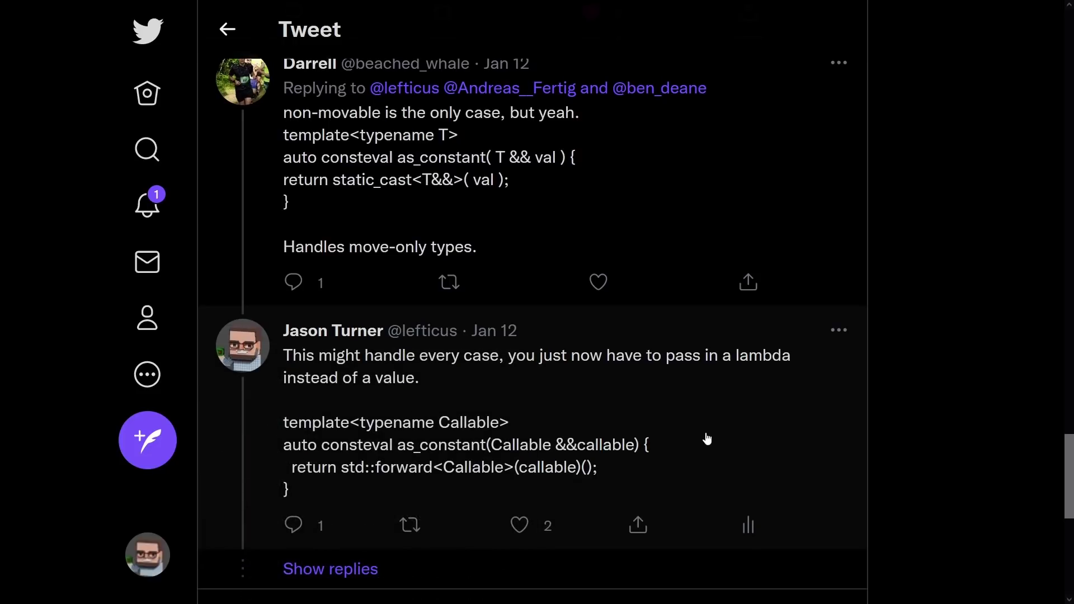
scroll(568, 431, down, 1)
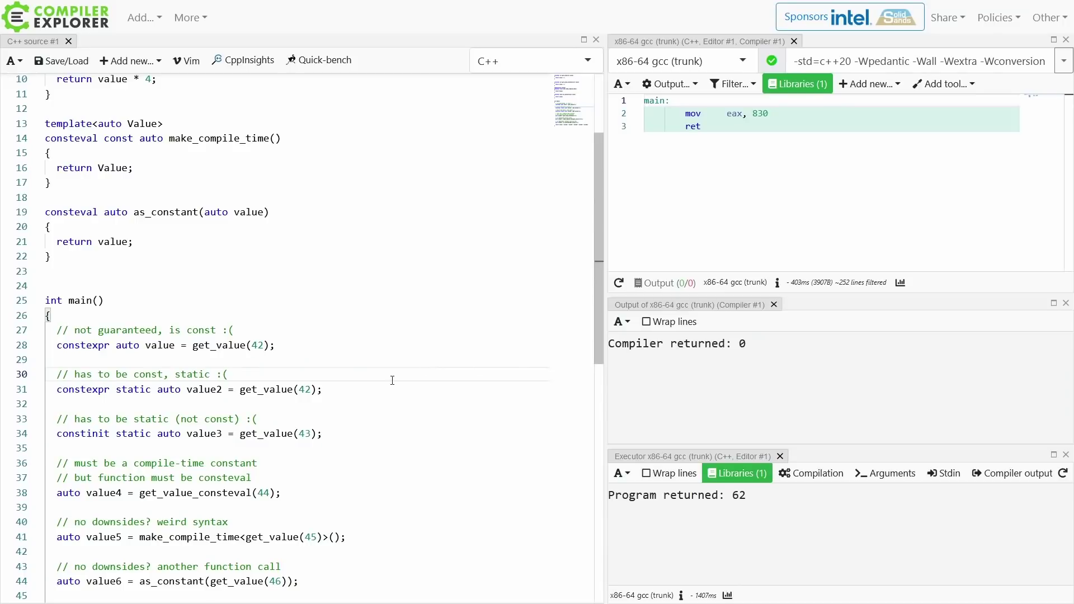
scroll(391, 380, down, 5)
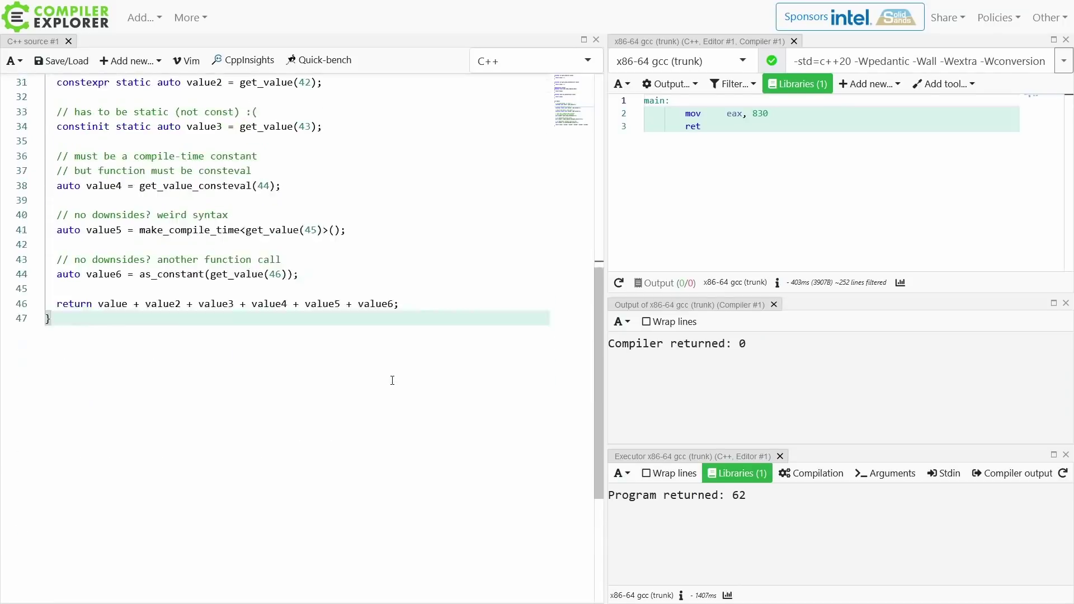
scroll(391, 380, up, 3)
scroll(391, 380, up, 2)
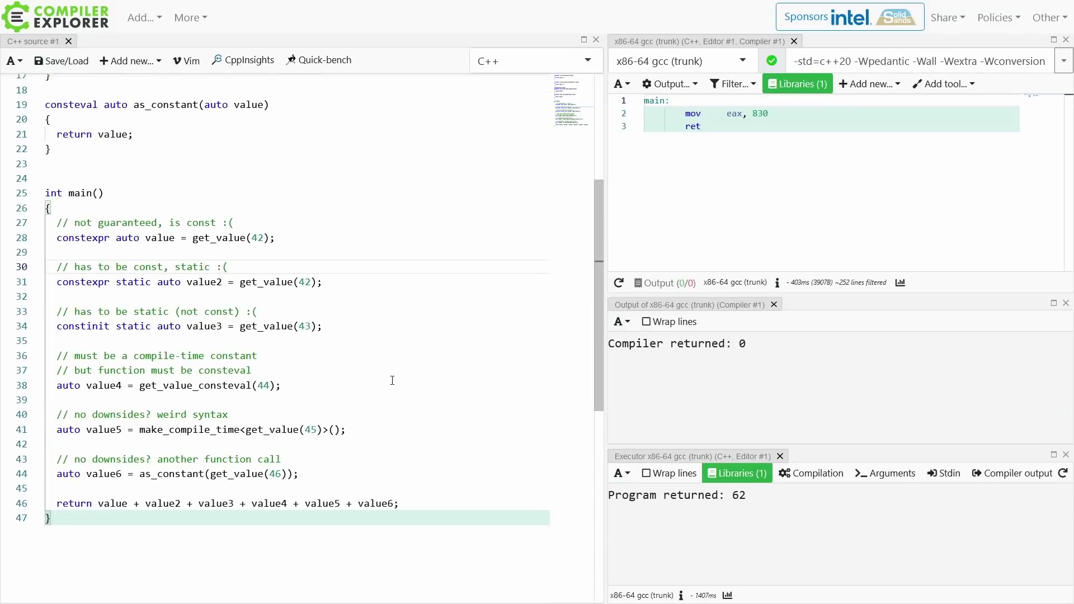
Step: Above main, write a variadic consteval decltype(auto) consteval_invoke template forwarding to std::invoke
click(157, 173)
key(Up)
key(Return)
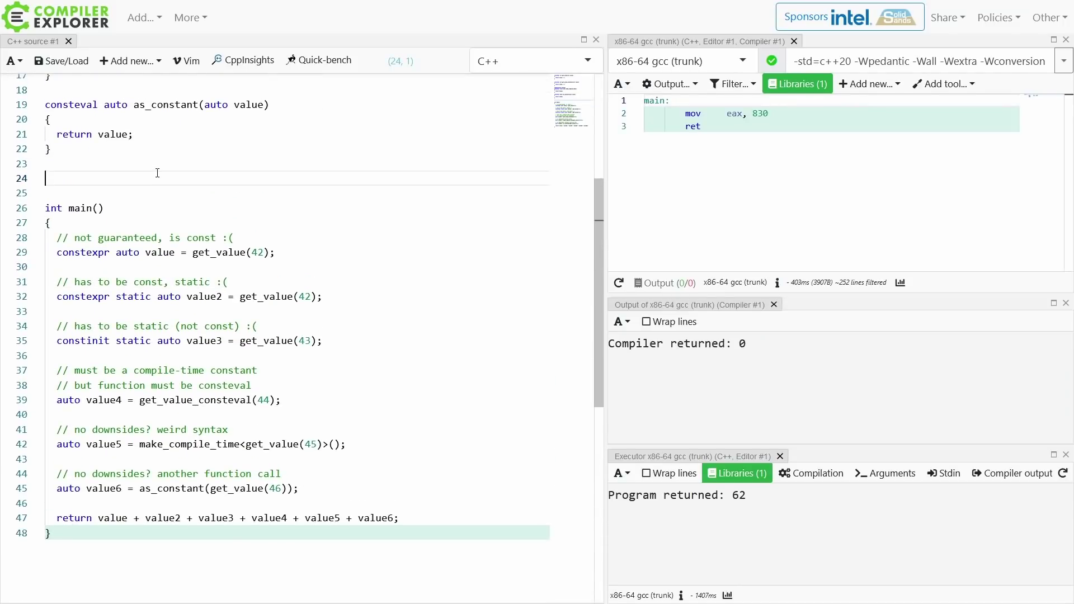
text(template<typename Param>)
key(Return)
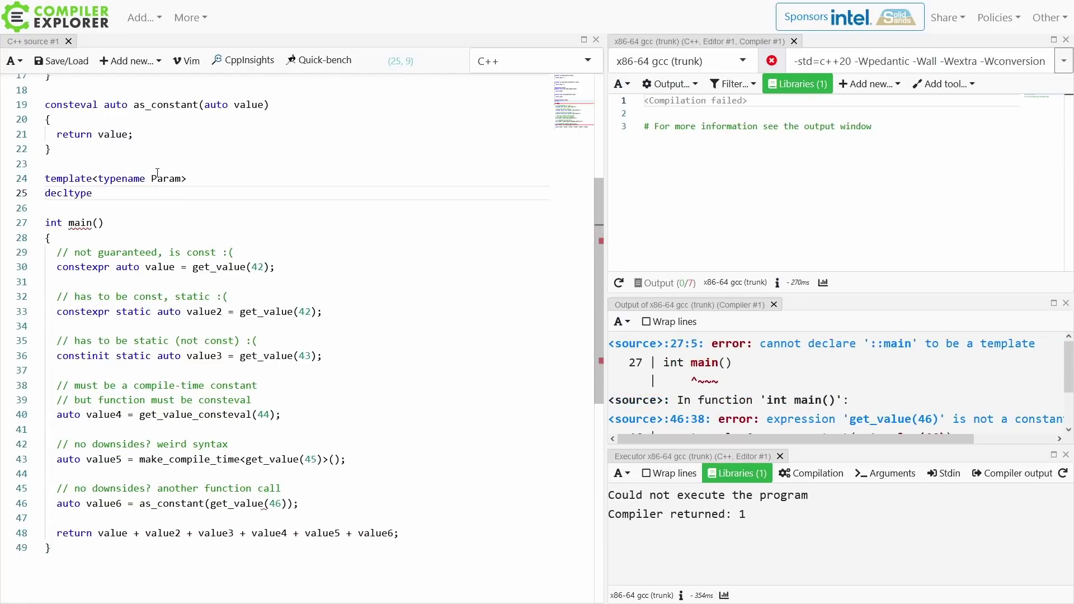
text(decltype(auto) consteval)
key(ctrl+BackSpace)
key(Home)
text(consteval  consteval_invoke)
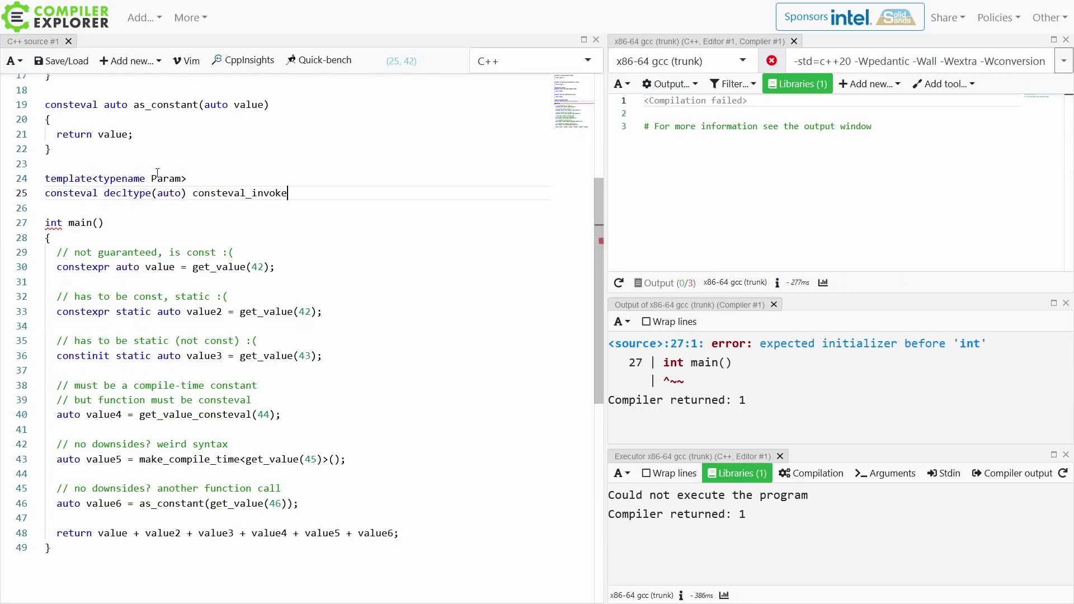
text((Param ... &&param))
key(Return)
text({)
key(Return)
text(return std::invoke(std::fo)
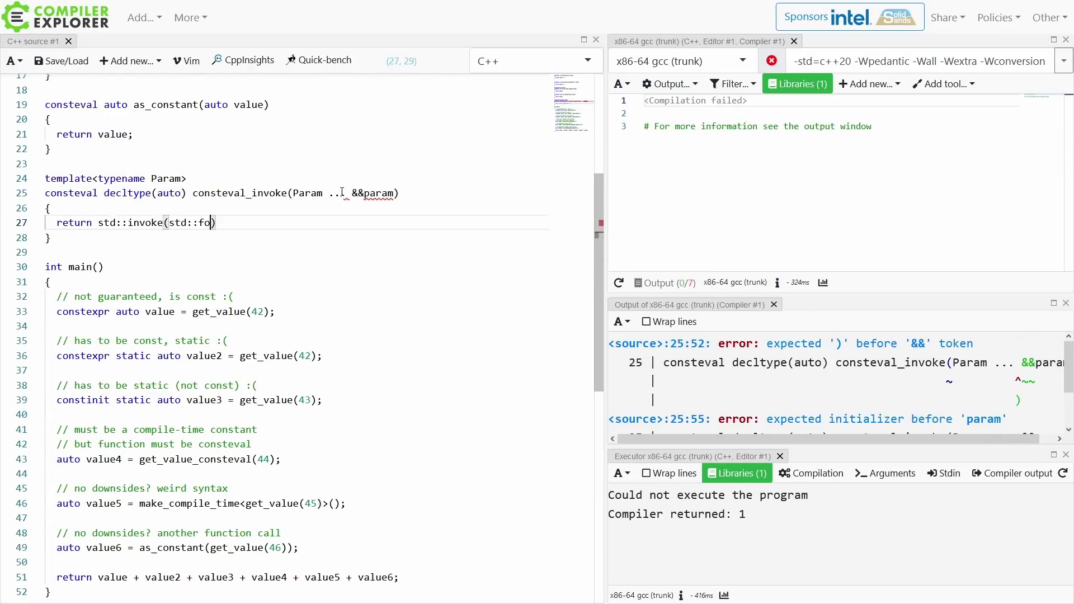
text(rward<Param>(param)...);)
key(Up)
key(Up)
key(Up)
text(...)
key(Down)
key(End)
click(363, 192)
text(...)
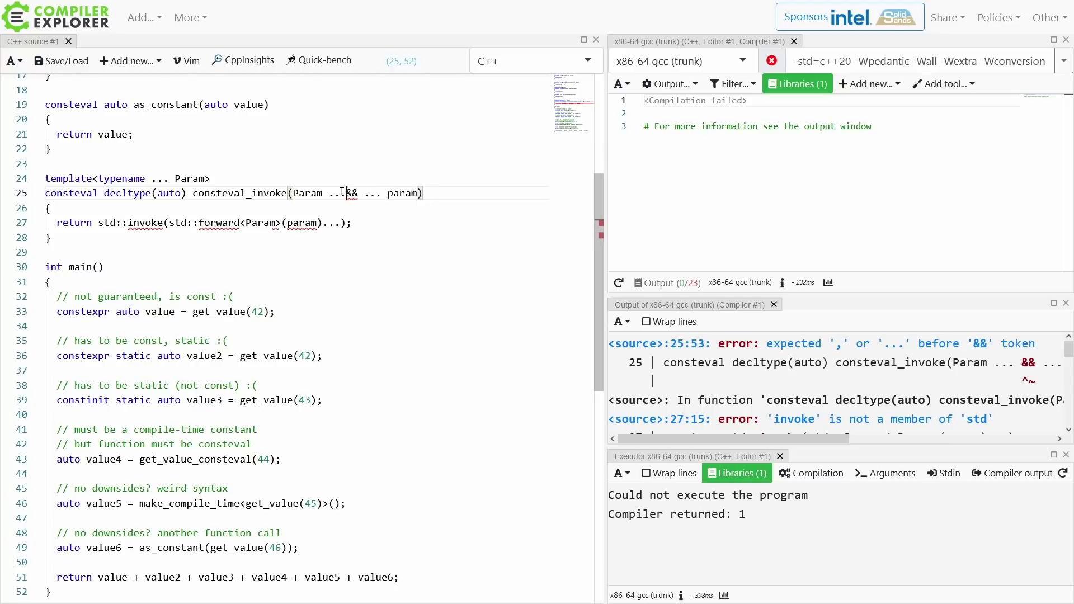
Step: Add #include <functional> and <utility> at the top of the file
key(ctrl+Home)
text(#include <functional>)
key(Return)
text(#include <utility>)
key(Page_Down)
key(Page_Down)
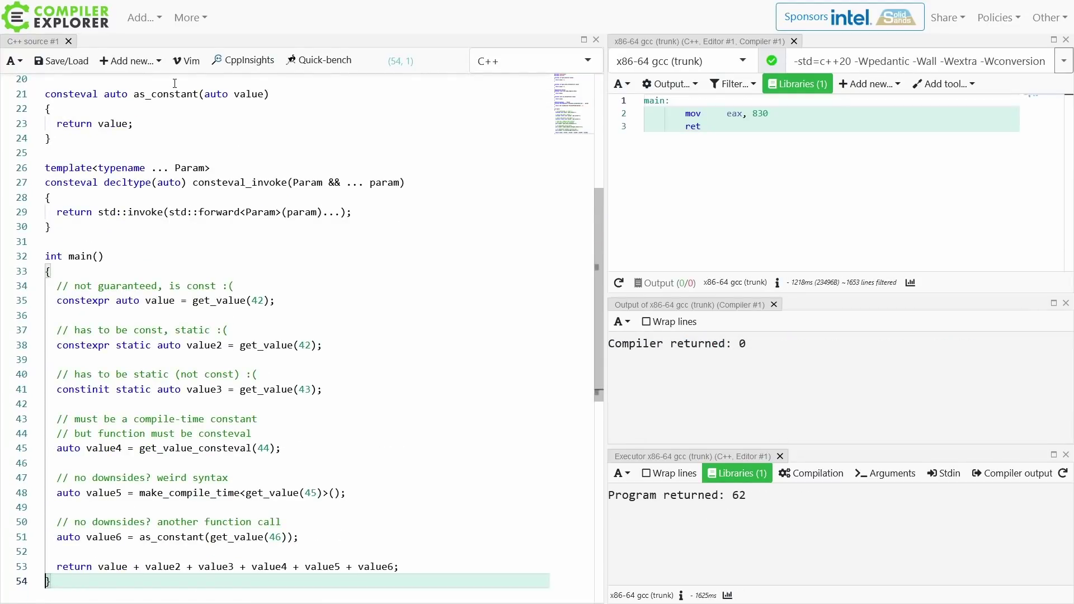
Step: Declare 'auto value7 = consteval_invoke(get_value, 47);' just above the return statement
key(Up)
key(Up)
key(End)
key(Return)
key(Return)
key(Up)
text(au)
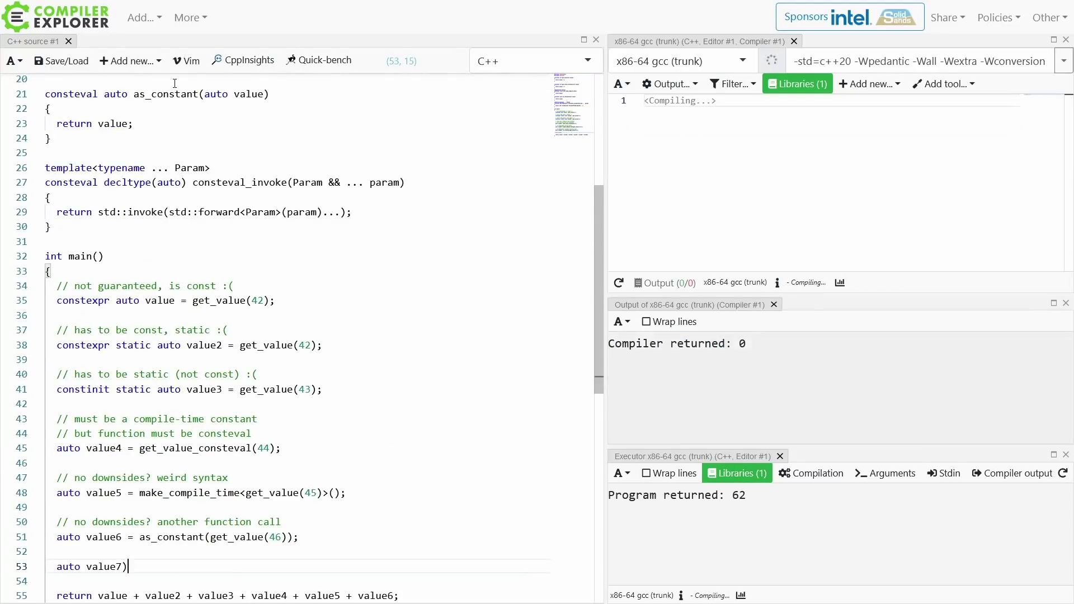
text(= consteval_invoke()
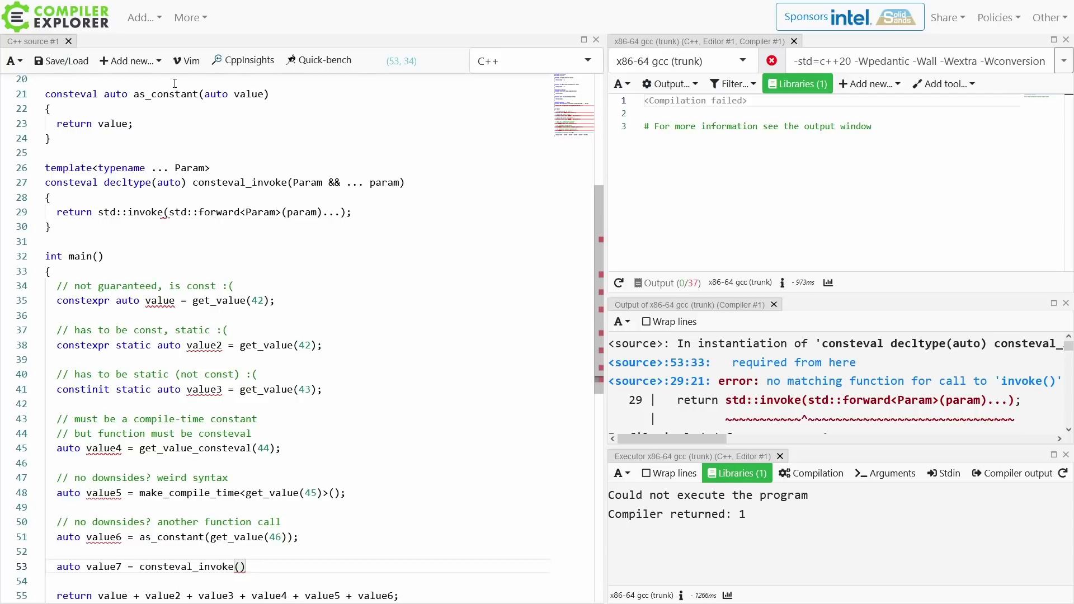
text(get_va)
text(lue, 47);)
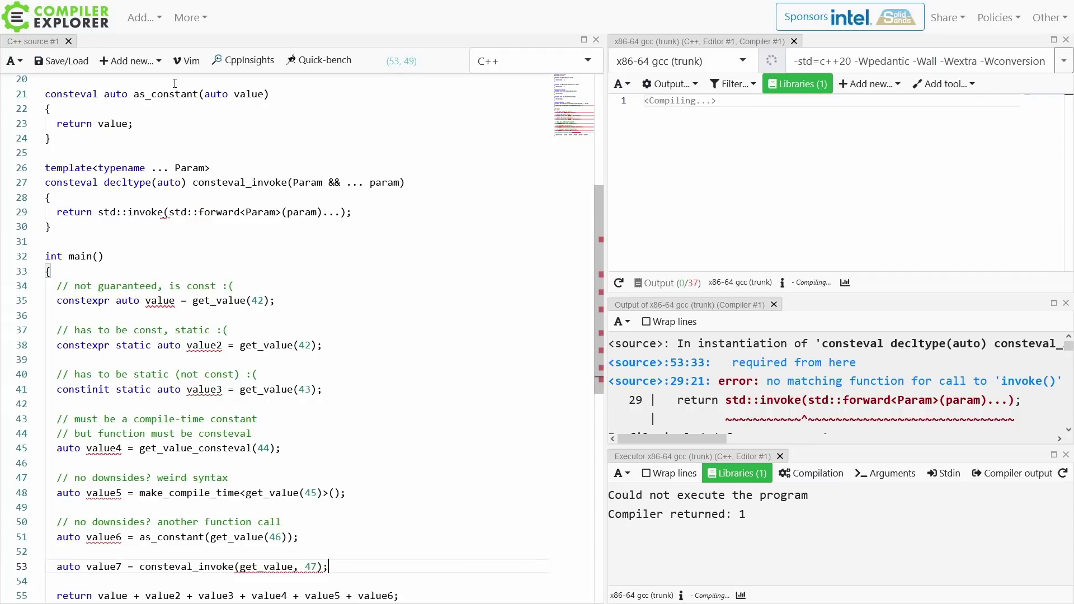
Step: Append '+ value7' to the return expression so the program returns 203
key(Down)
key(Down)
key(End)
key(Left)
text(+ value7)
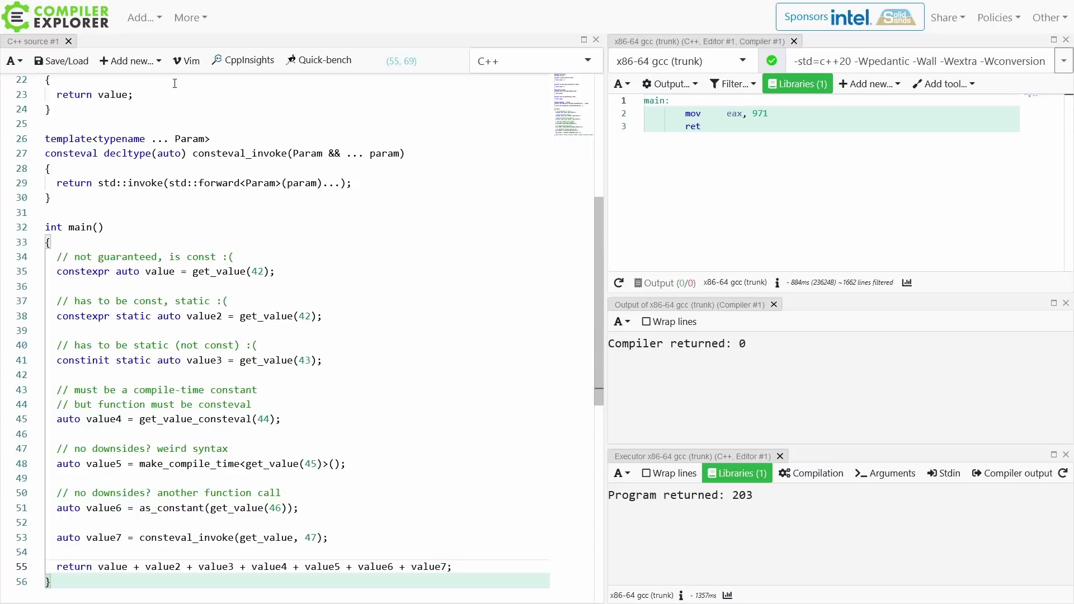
Step: Start a '// normal invoke syntax' comment on a new line above value7
key(Up)
key(Up)
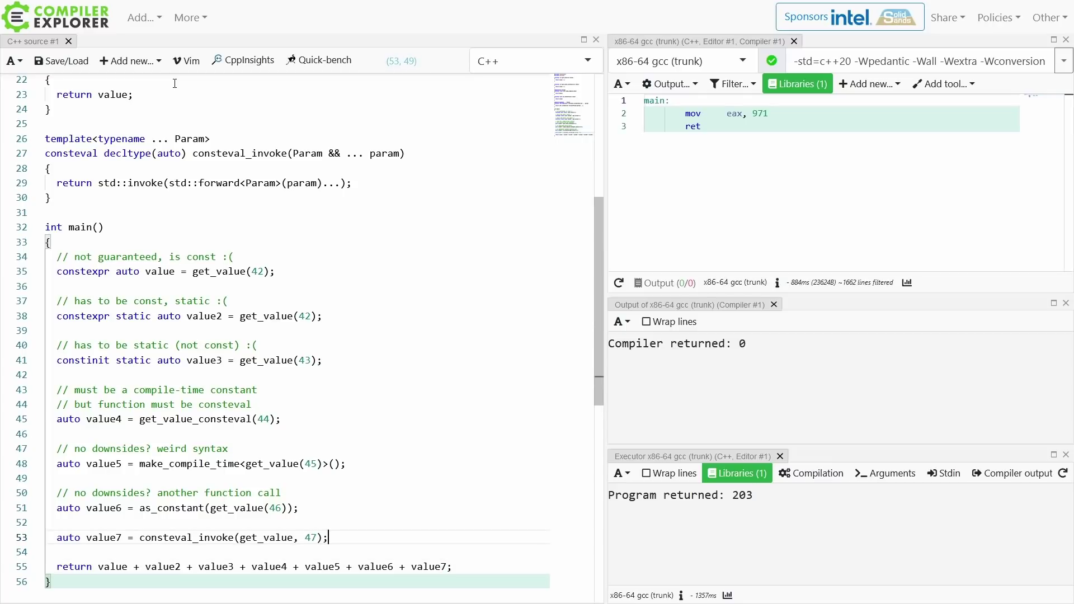
key(Up)
key(Return)
text(// normal invok)
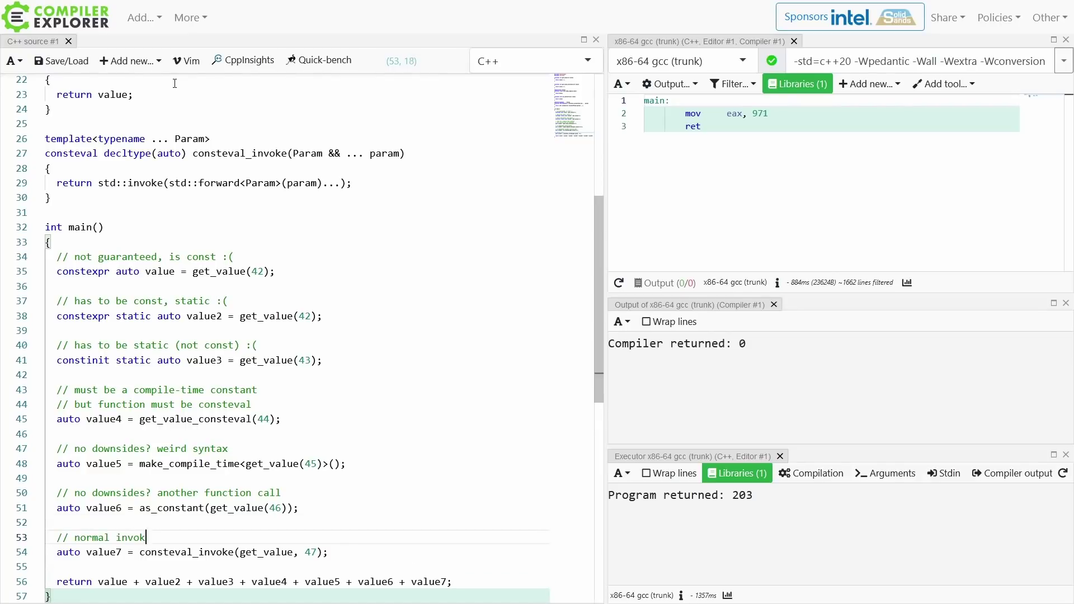
text(e syntax)
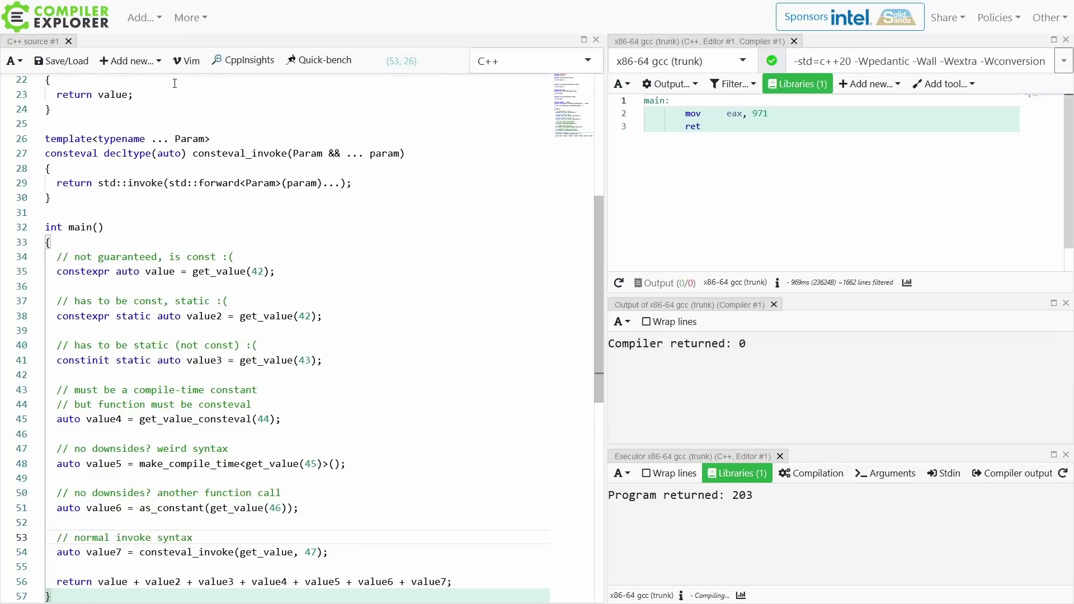